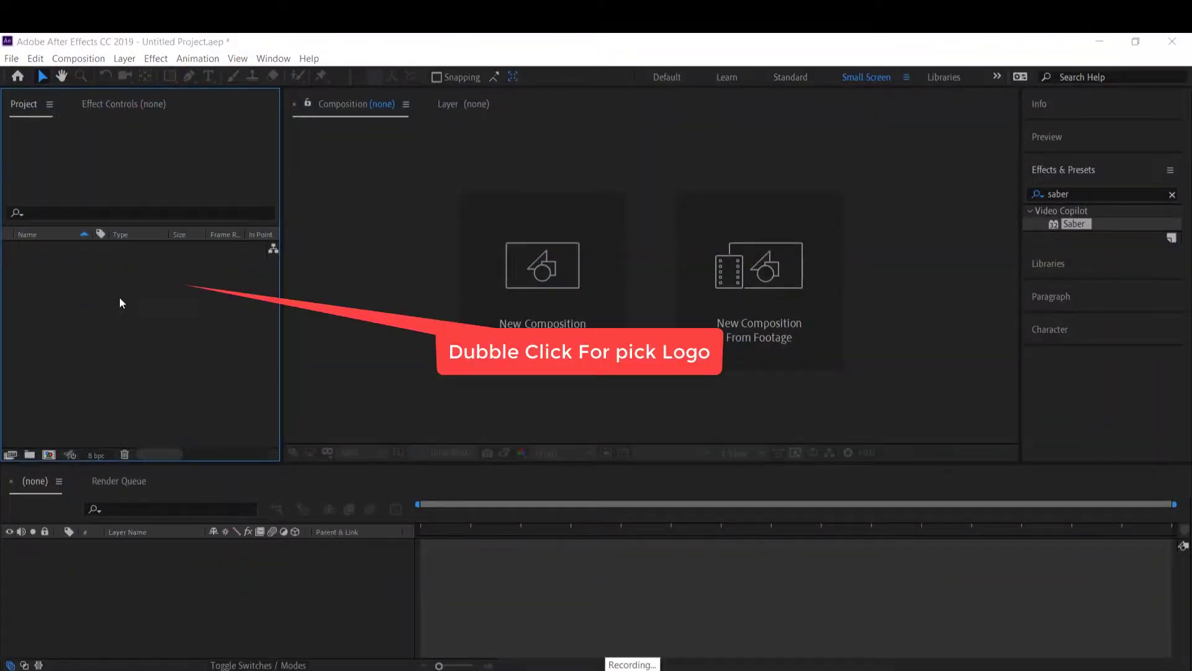
# Import the logo.png file into the project
pyautogui.doubleClick(120, 296)
pyautogui.doubleClick(166, 227)
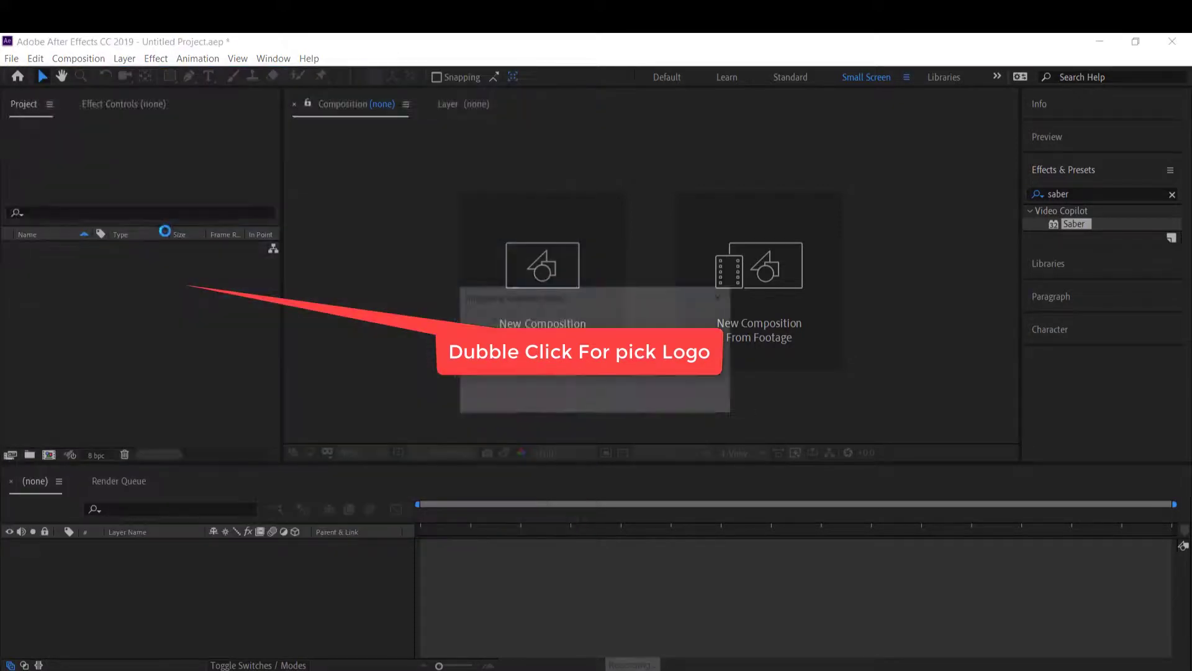
# Create a composition named logo at 1920 x 1080 px, 30 frames per second, with a 5-second duration
pyautogui.rightClick(97, 300)
pyautogui.click(174, 313)
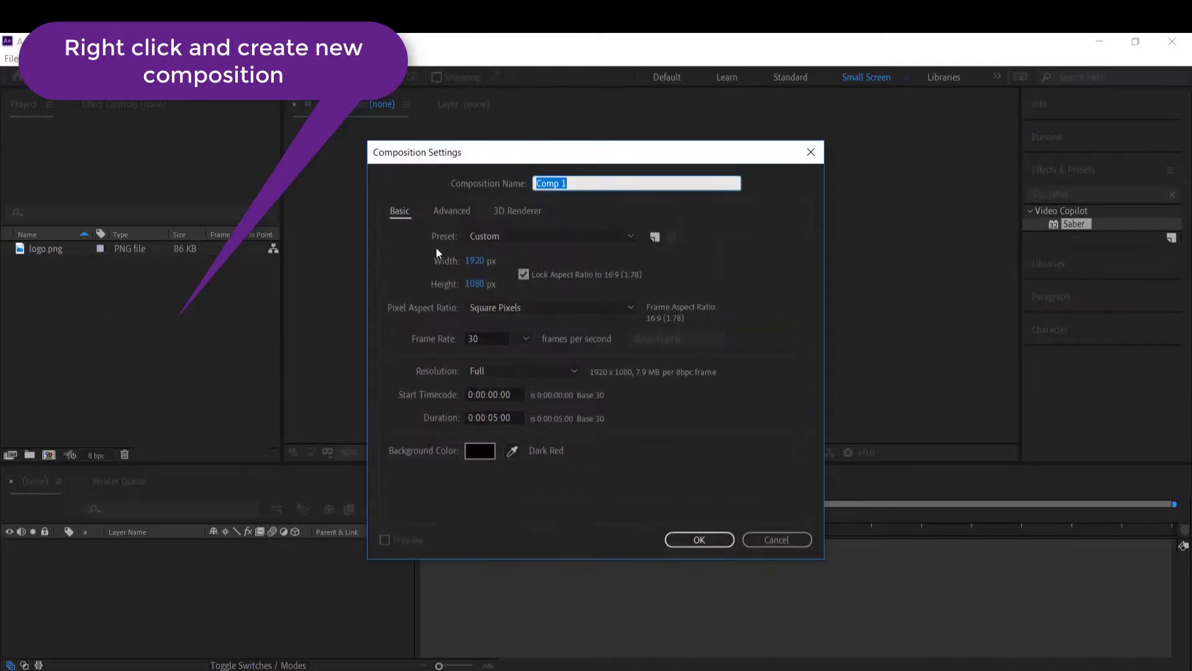
pyautogui.write('logo')
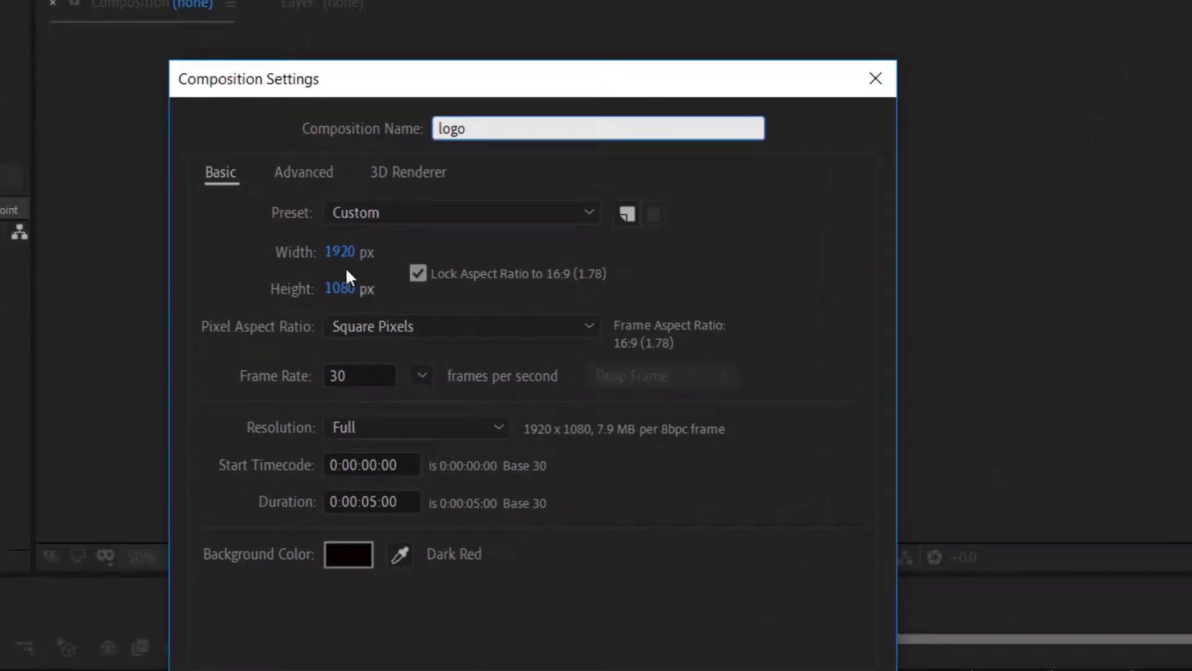
pyautogui.click(362, 377)
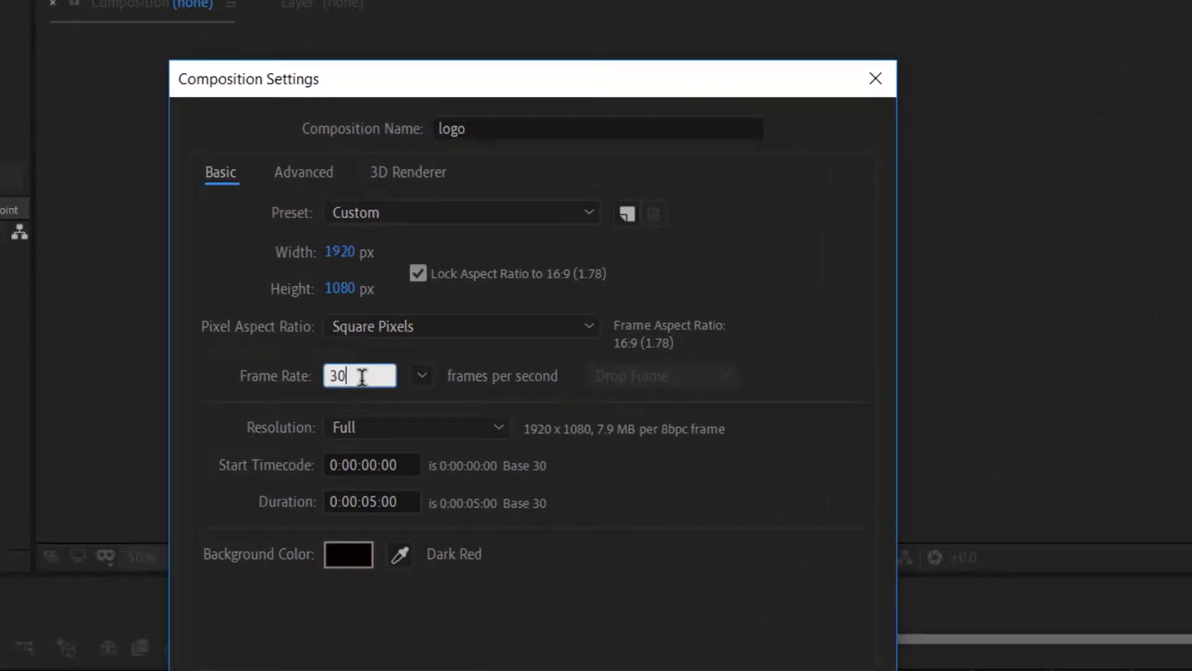
pyautogui.click(376, 500)
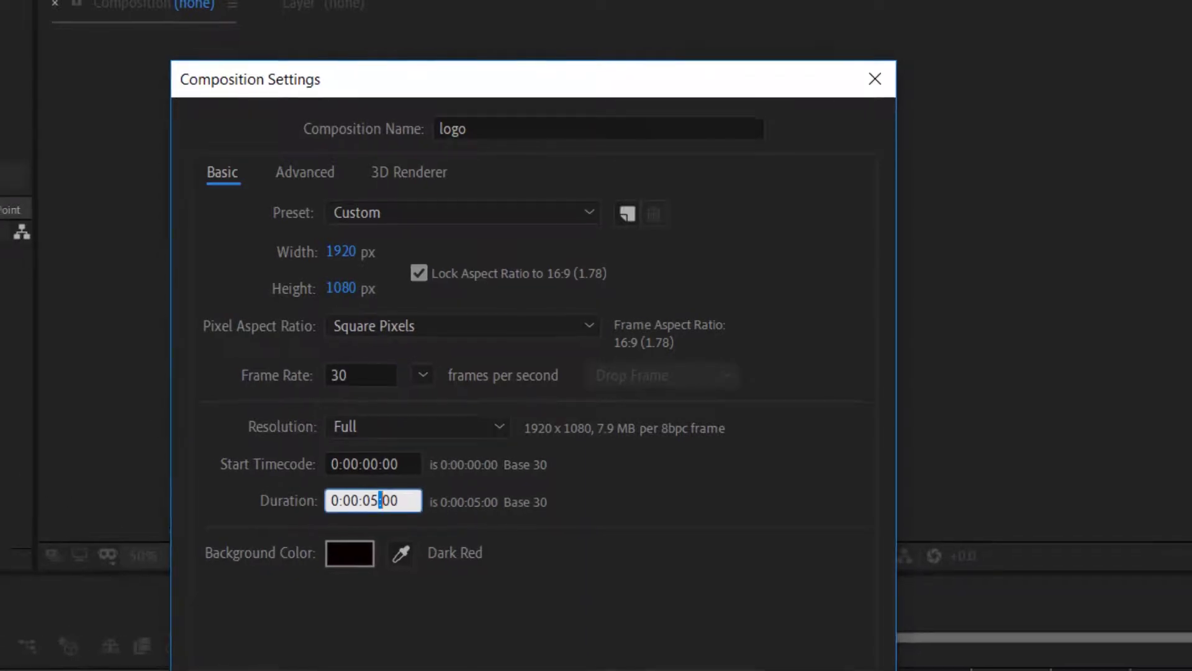
pyautogui.click(718, 573)
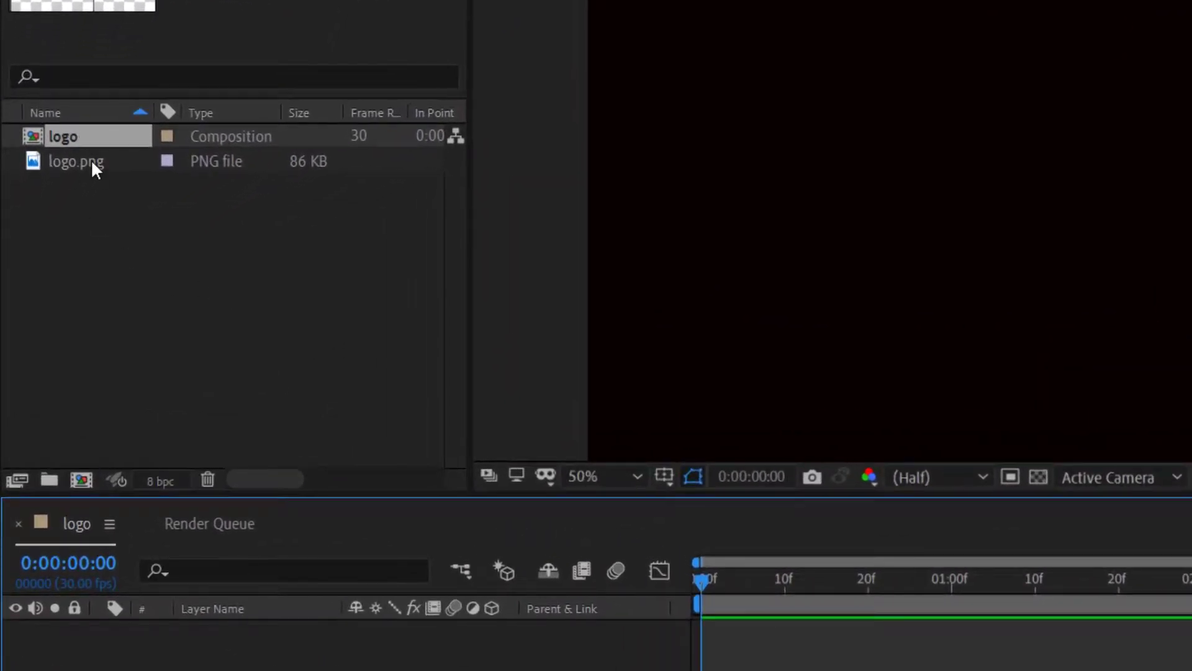
# Add logo.png to the logo composition and pre-compose it as logo, moving all attributes into the new composition
pyautogui.moveTo(91, 159); pyautogui.dragTo(185, 664)
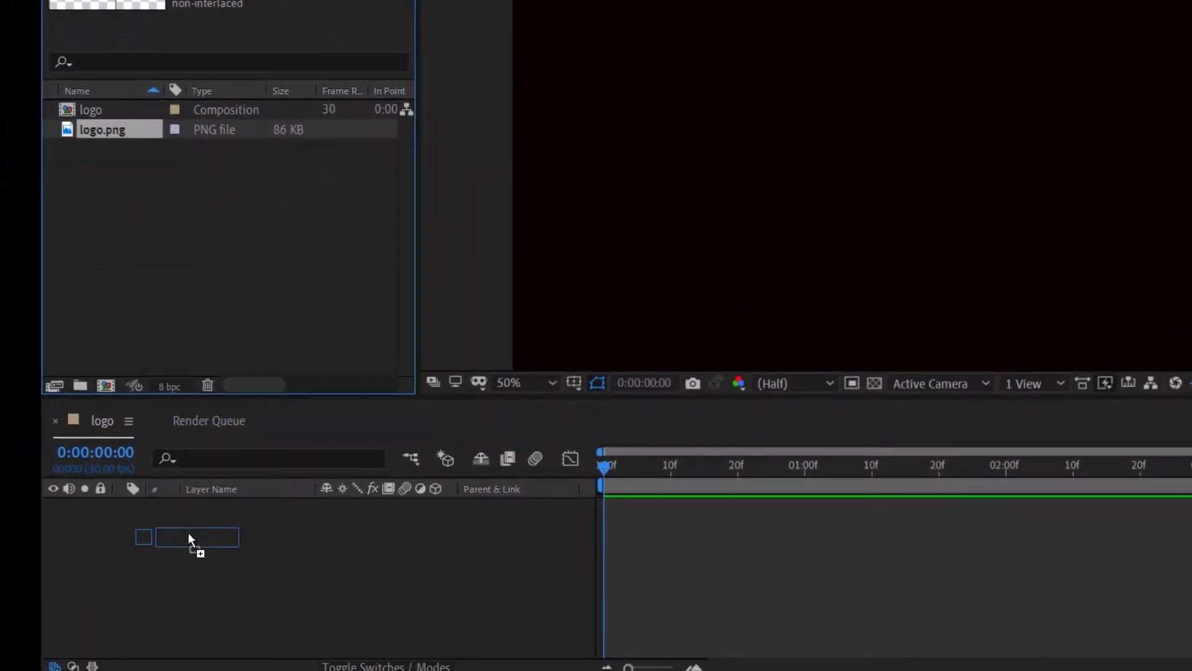
pyautogui.moveTo(189, 536); pyautogui.dragTo(189, 519)
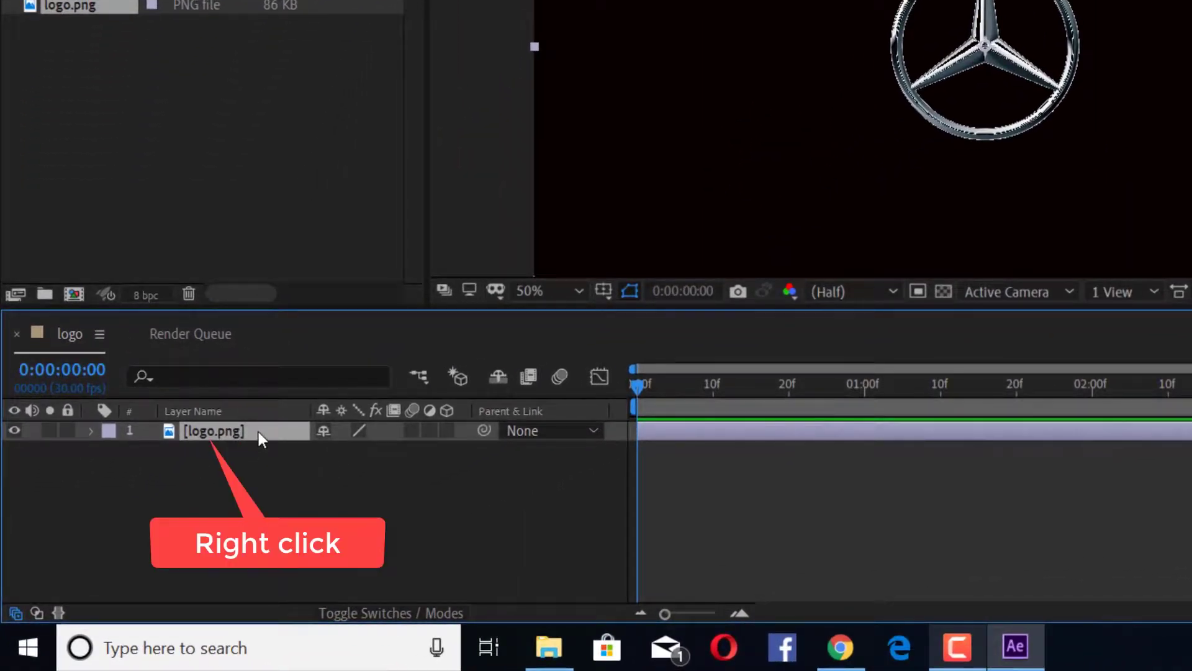
pyautogui.rightClick(258, 431)
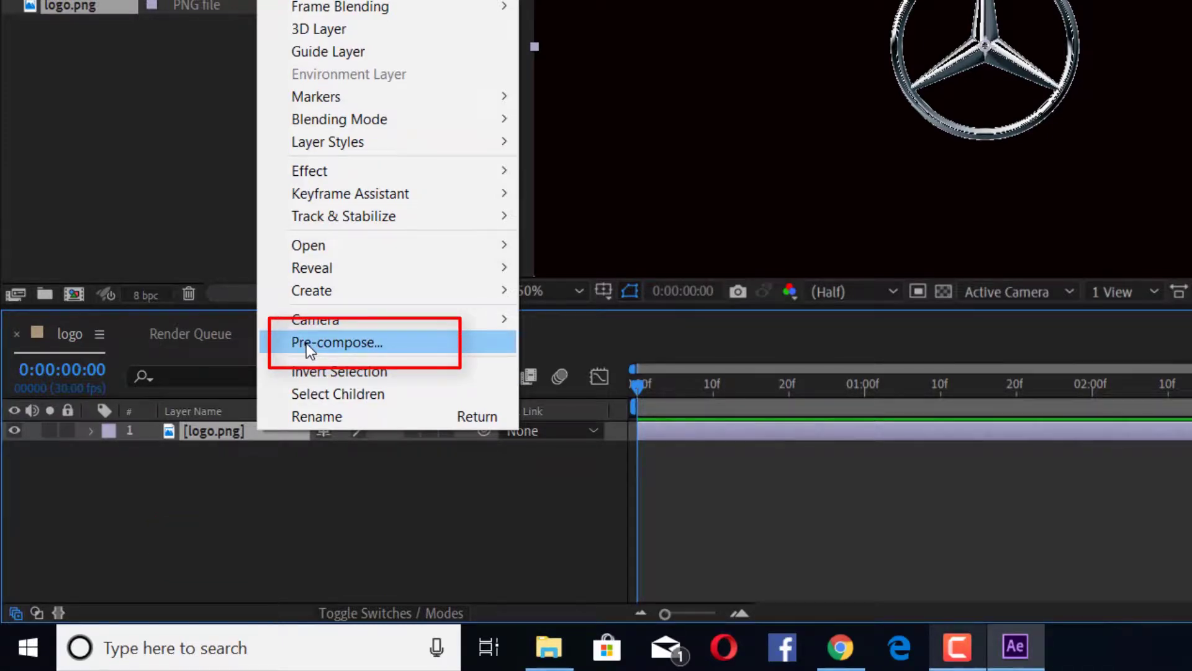
pyautogui.click(306, 343)
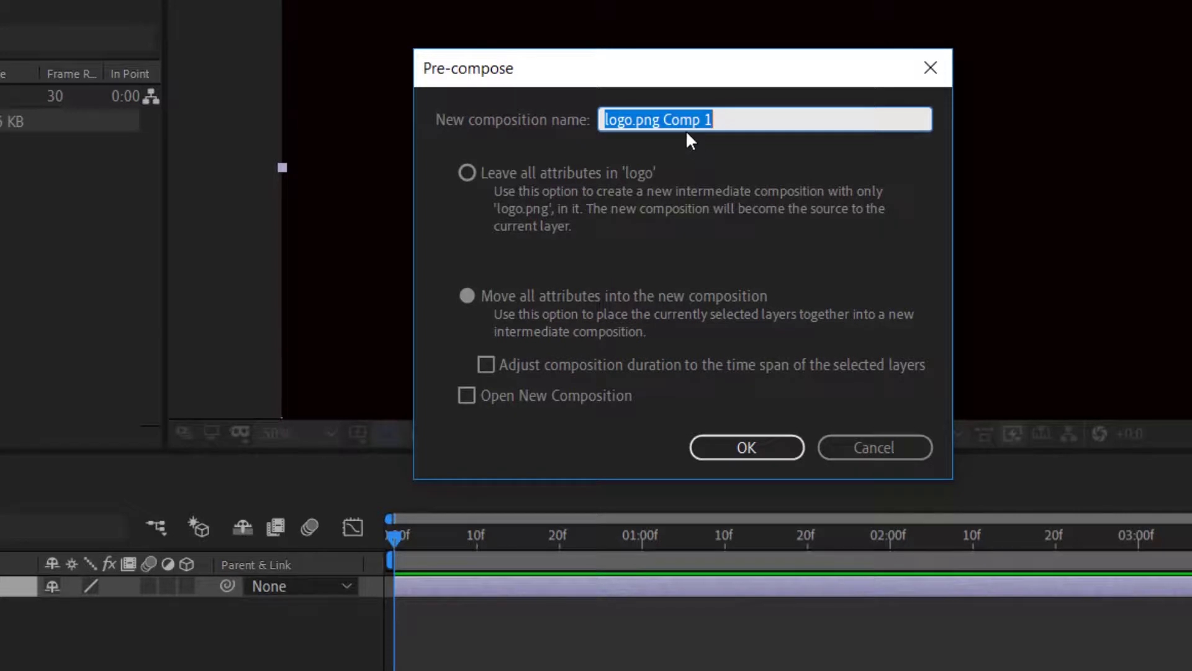
pyautogui.press('BackSpace')
pyautogui.write('log')
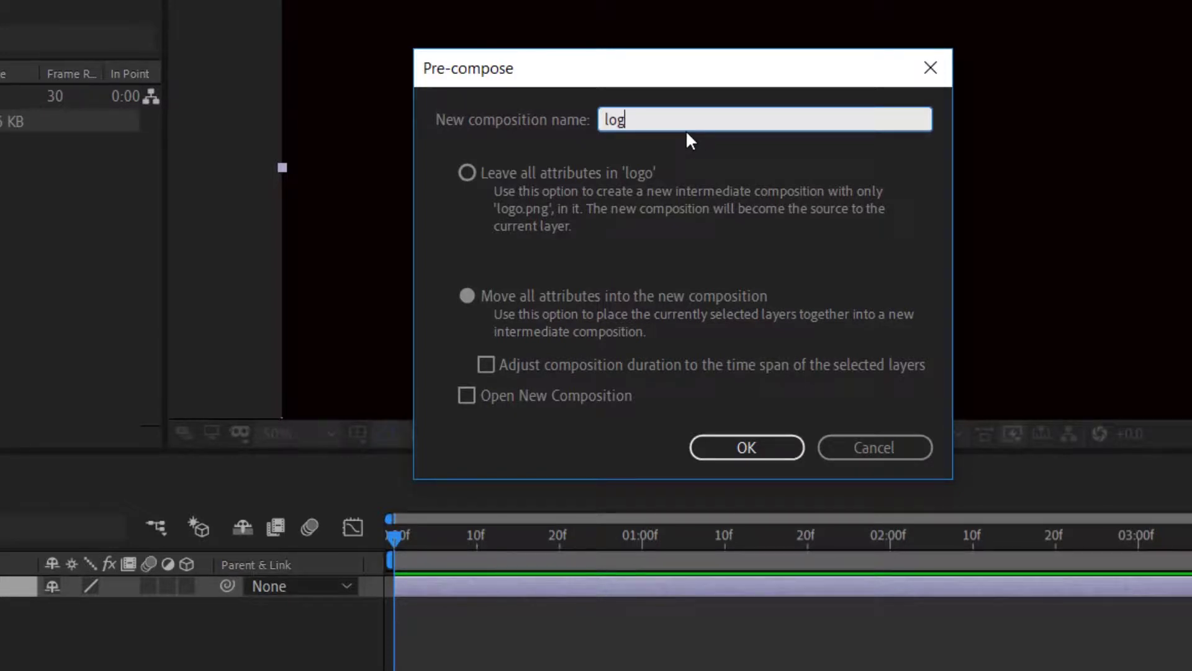
pyautogui.write('o')
pyautogui.click(469, 296)
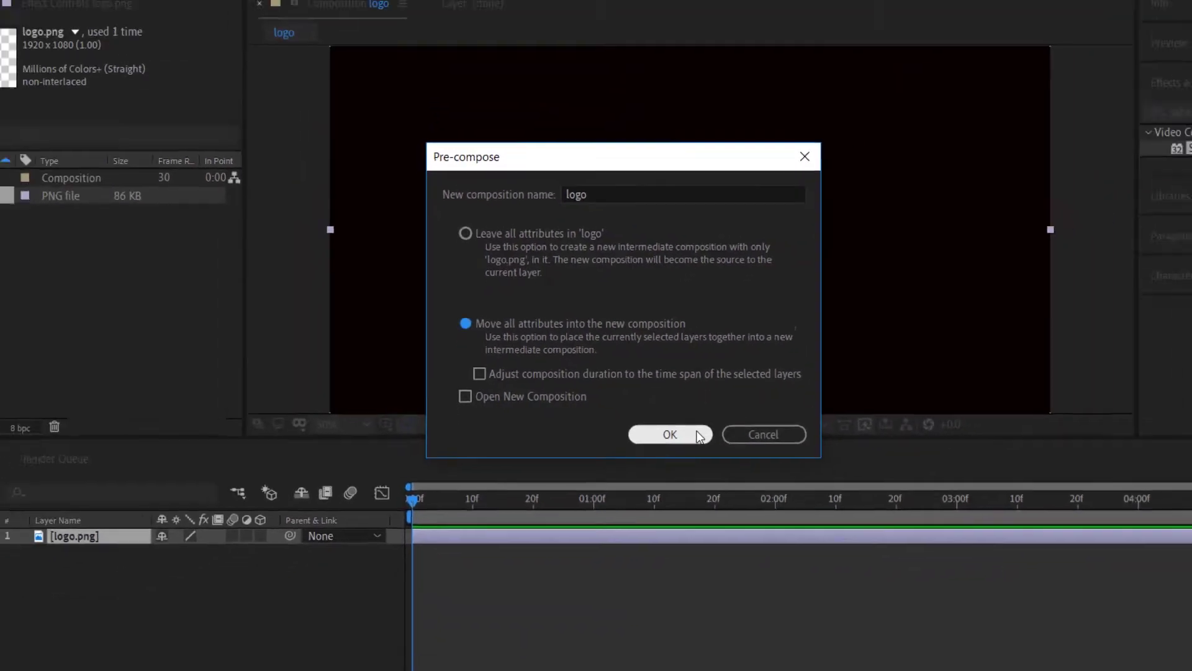
pyautogui.click(791, 447)
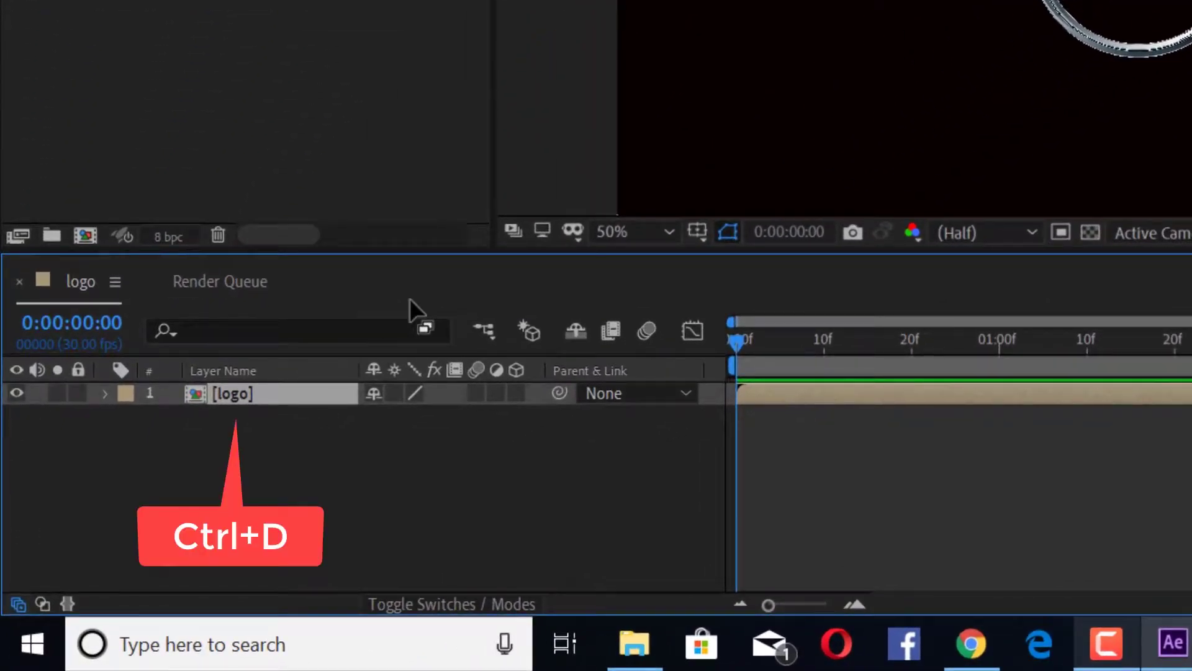
# Duplicate the logo layer and rename the upper copy logo red
pyautogui.hotkey('ctrl', 'd')
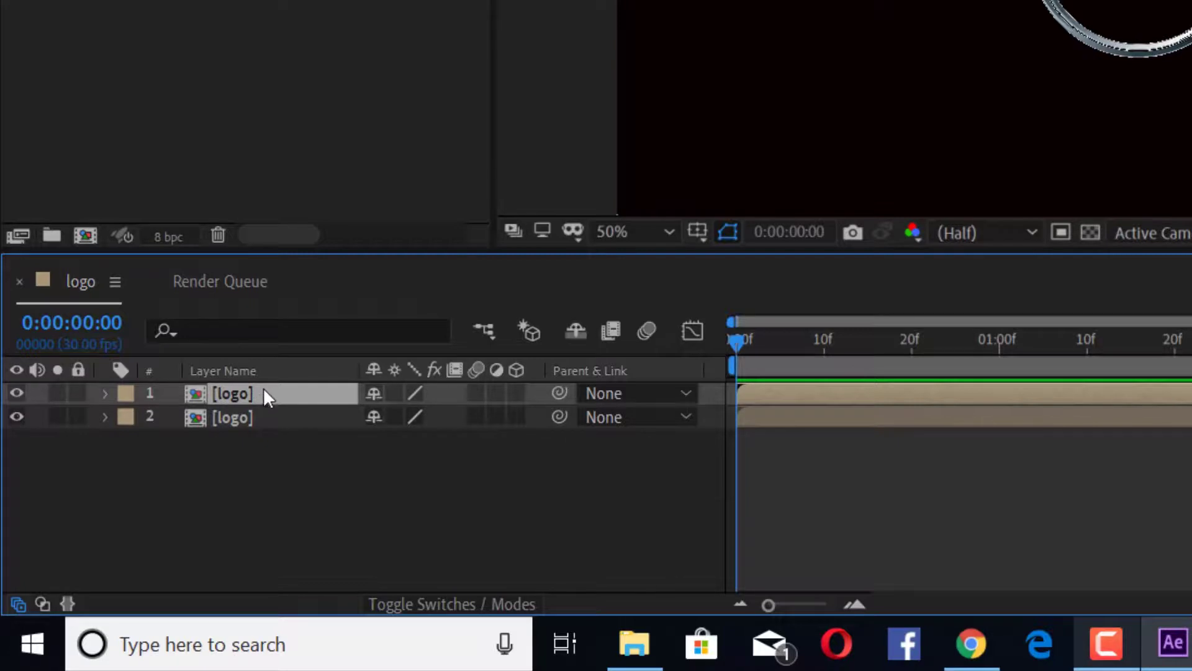
pyautogui.press('Return')
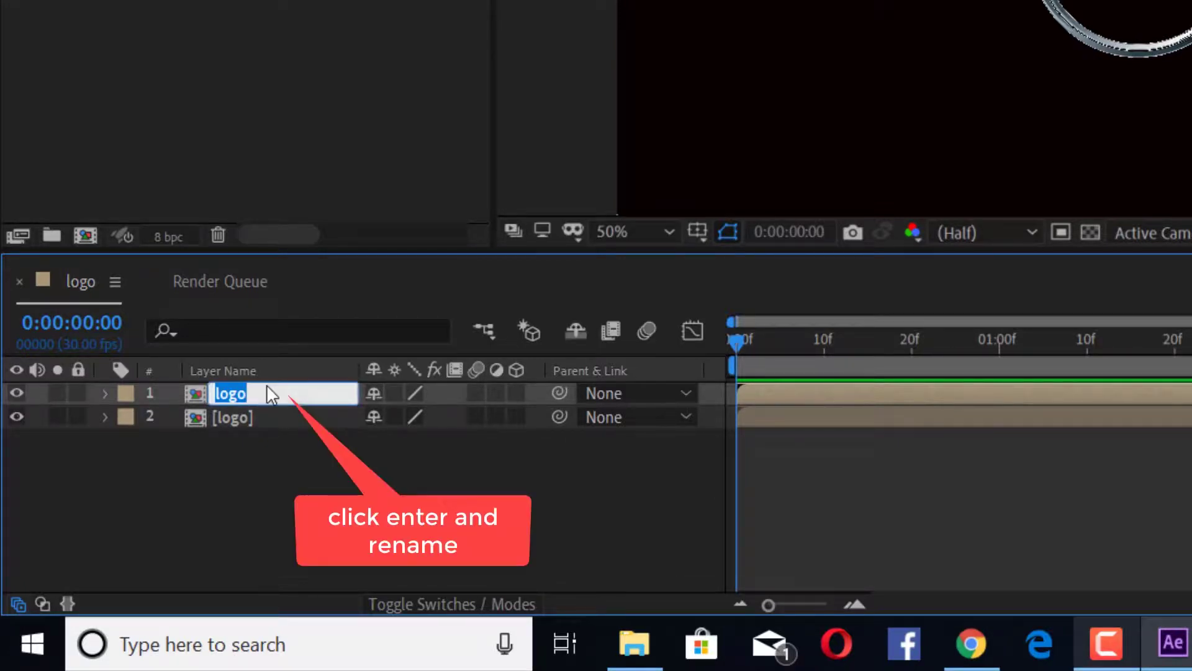
pyautogui.press('BackSpace')
pyautogui.write('logo')
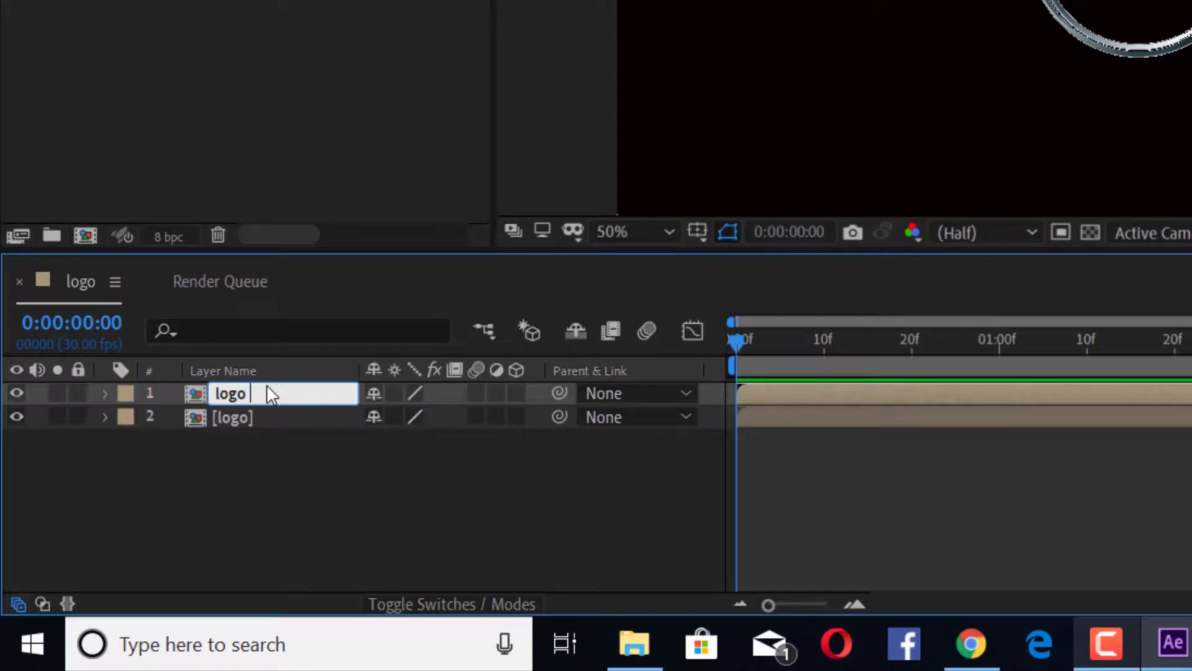
pyautogui.write(' red')
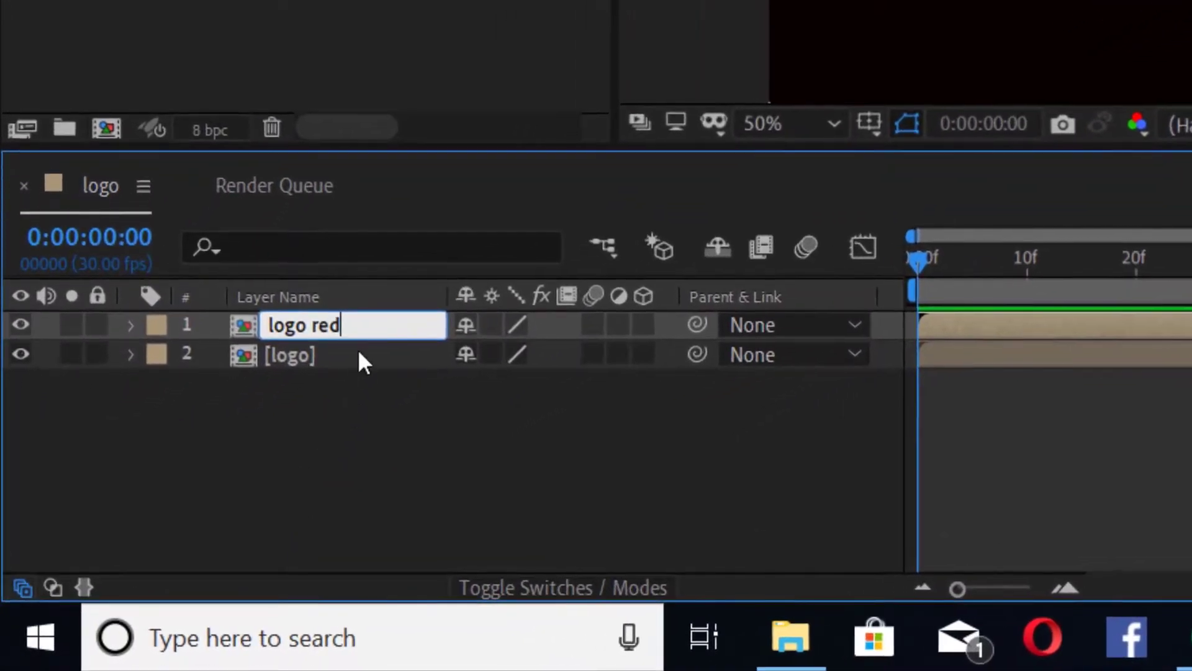
pyautogui.press('Left')
pyautogui.press('Left')
pyautogui.press('Left')
pyautogui.press('Left')
pyautogui.press('Left')
pyautogui.press('Left')
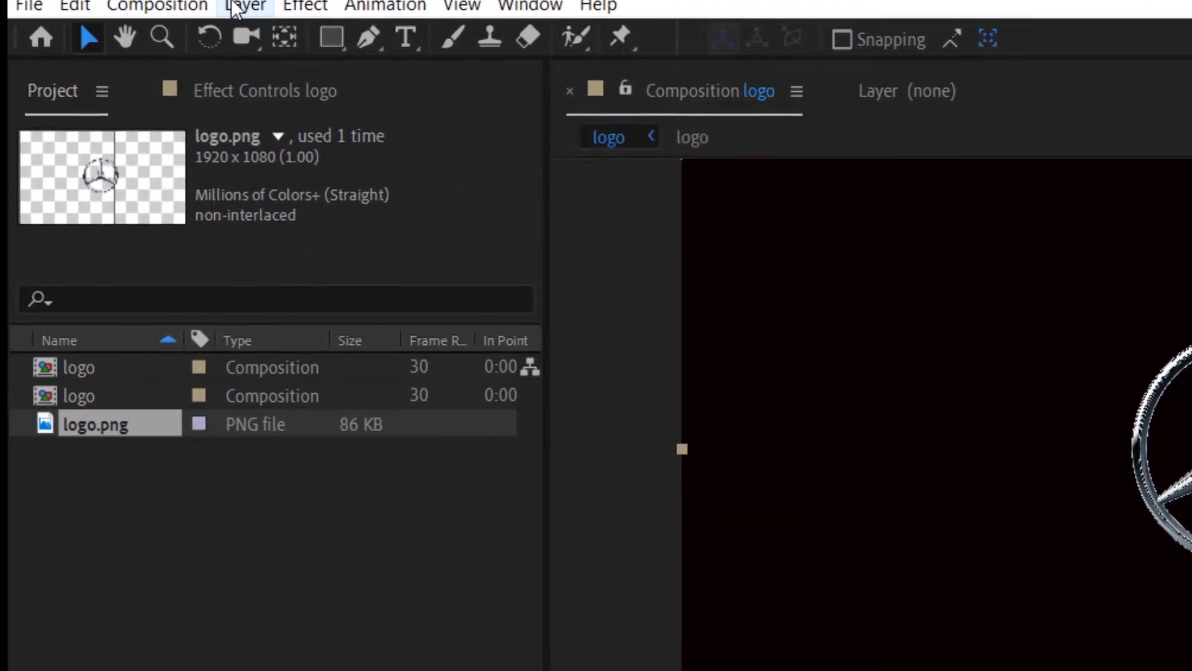
# Auto-trace the logo red layer on the current frame using the Alpha channel with 1 px tolerance and 50% threshold
pyautogui.click(235, 7)
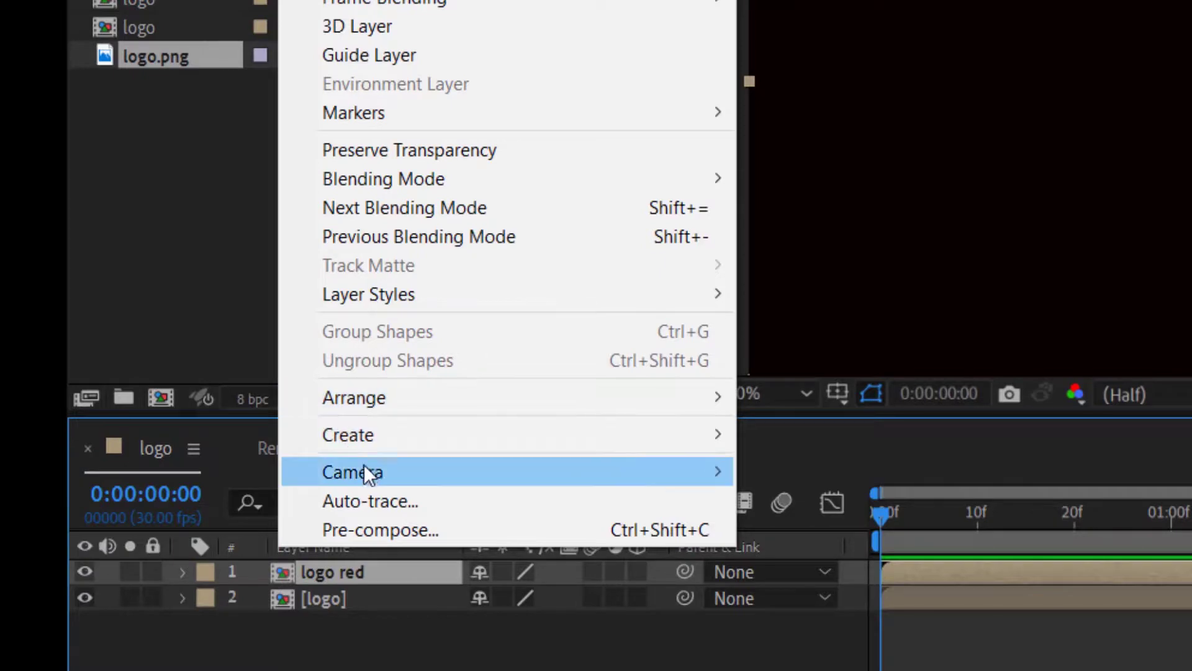
pyautogui.click(405, 502)
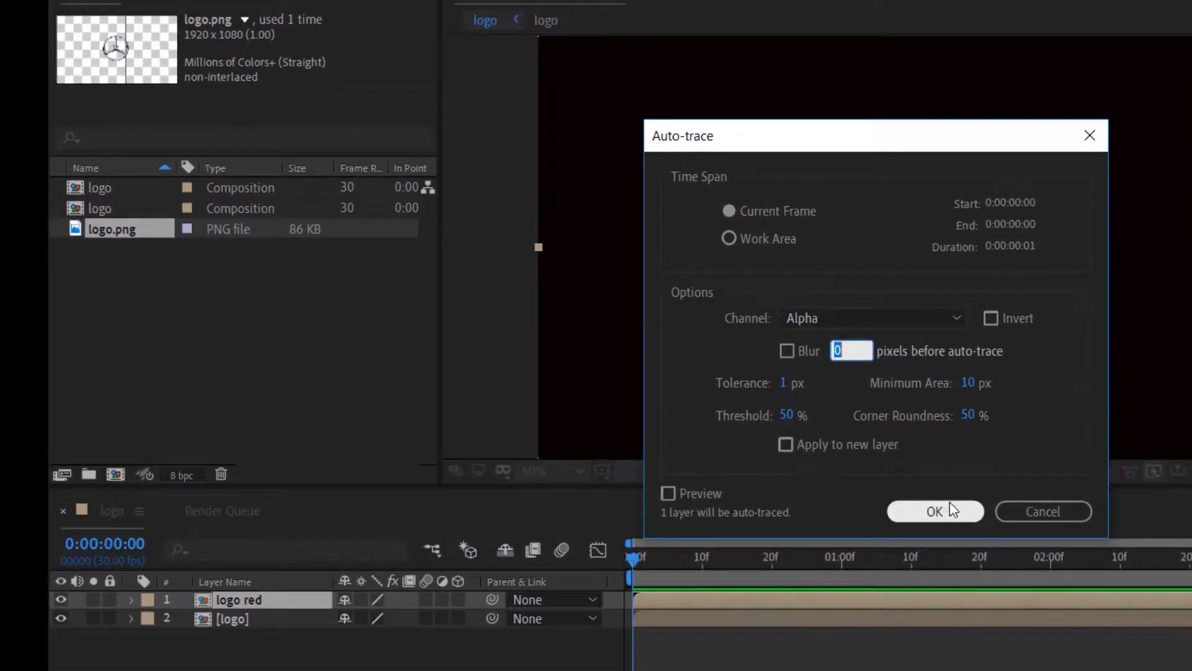
pyautogui.click(951, 508)
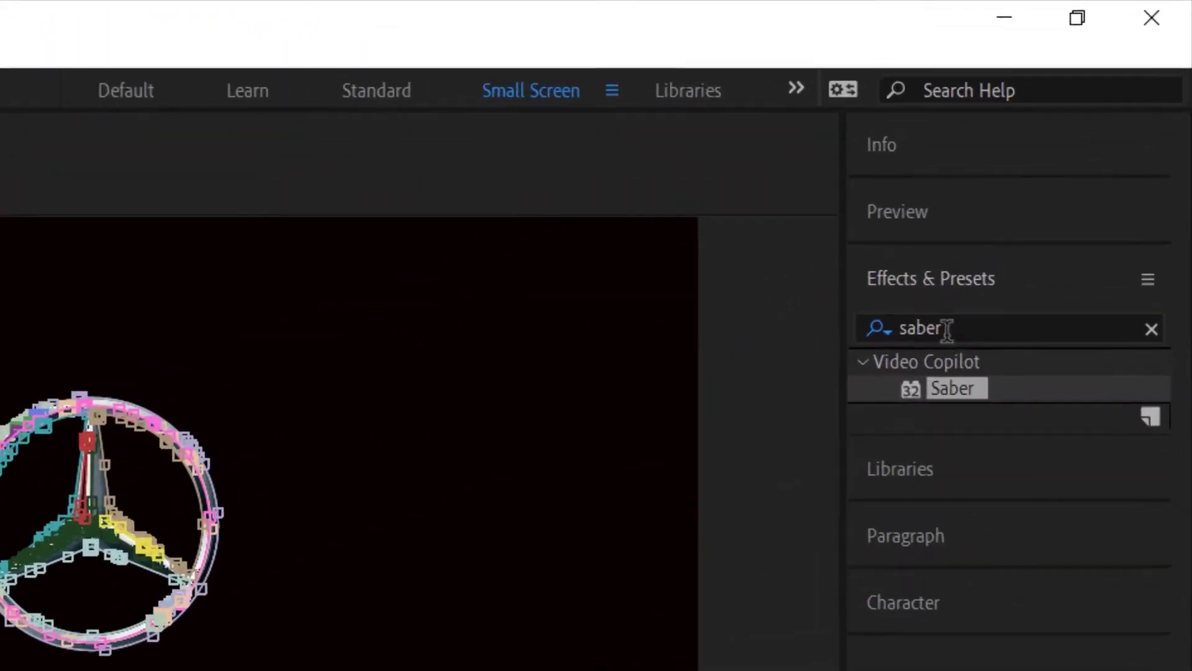
# Search the effects for saber and apply the Video Copilot Saber effect to the logo red layer
pyautogui.click(946, 329)
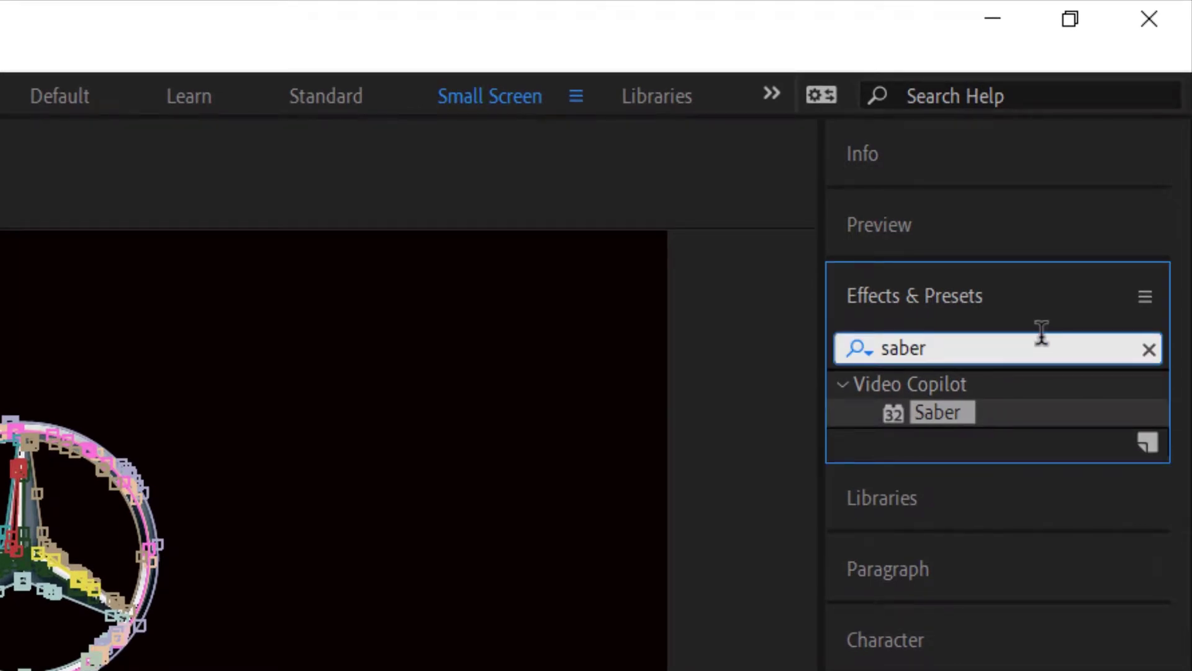
pyautogui.press('BackSpace')
pyautogui.press('BackSpace')
pyautogui.press('BackSpace')
pyautogui.press('BackSpace')
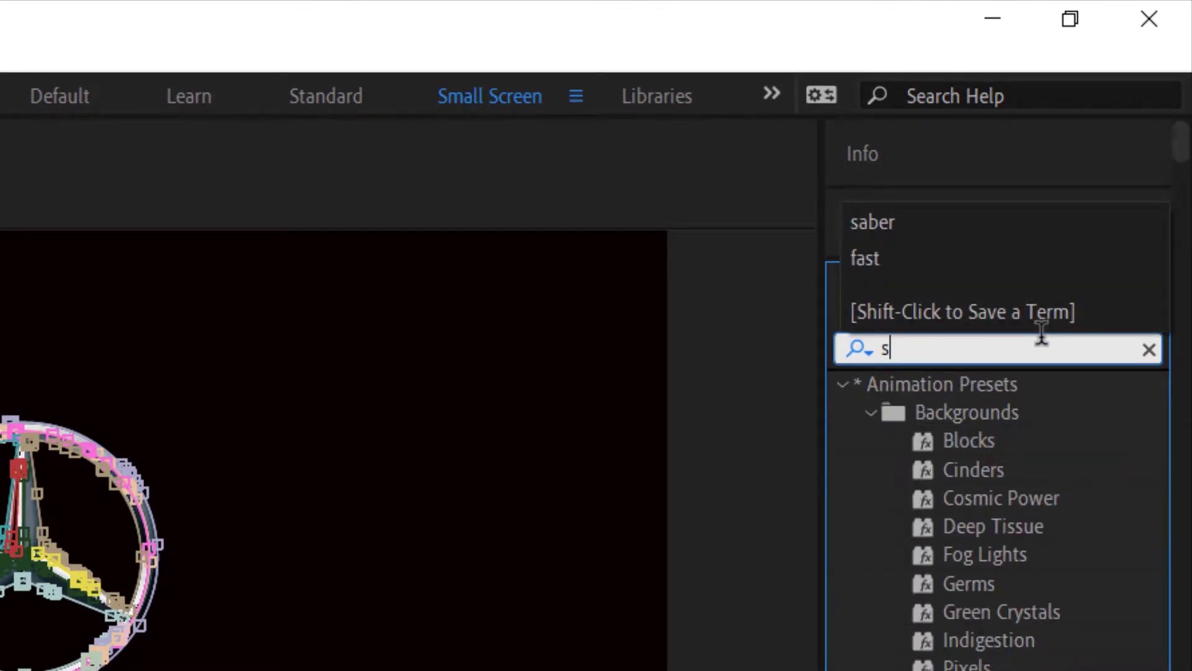
pyautogui.press('BackSpace')
pyautogui.write('sab')
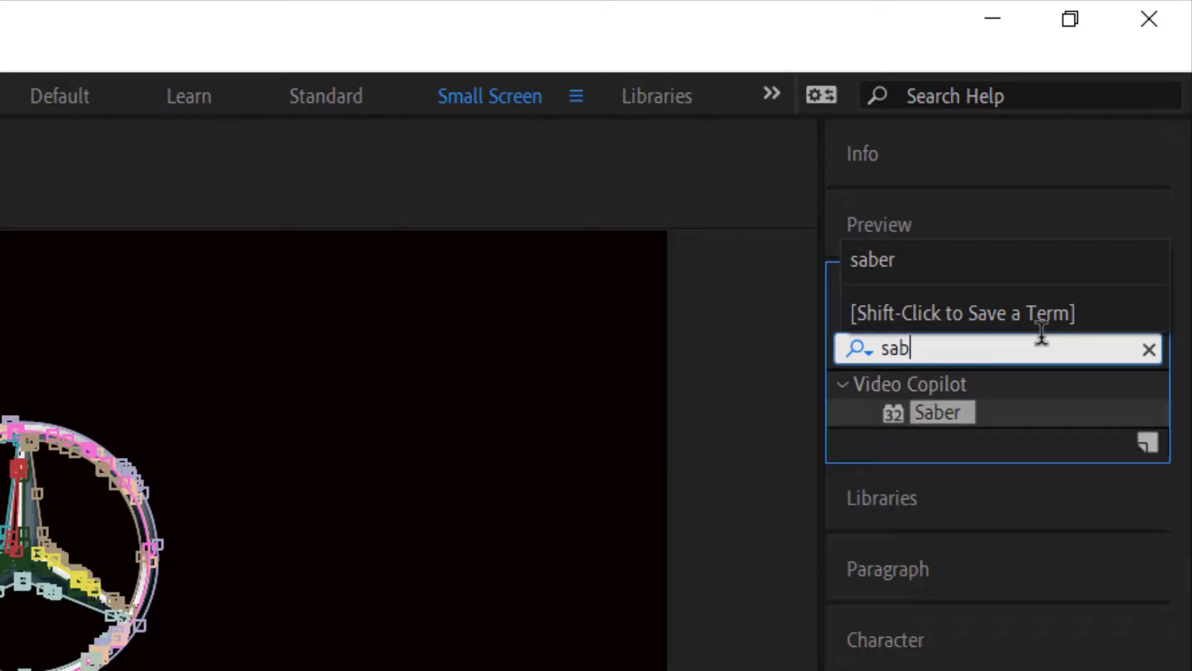
pyautogui.write('er')
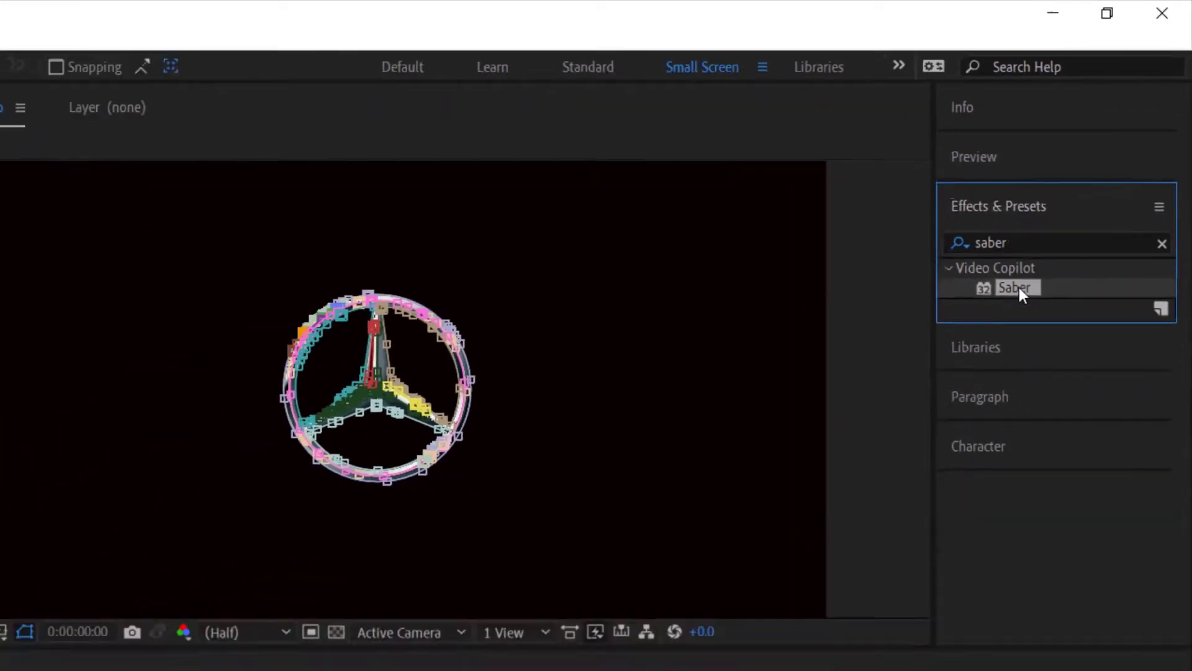
pyautogui.moveTo(944, 412); pyautogui.dragTo(278, 431)
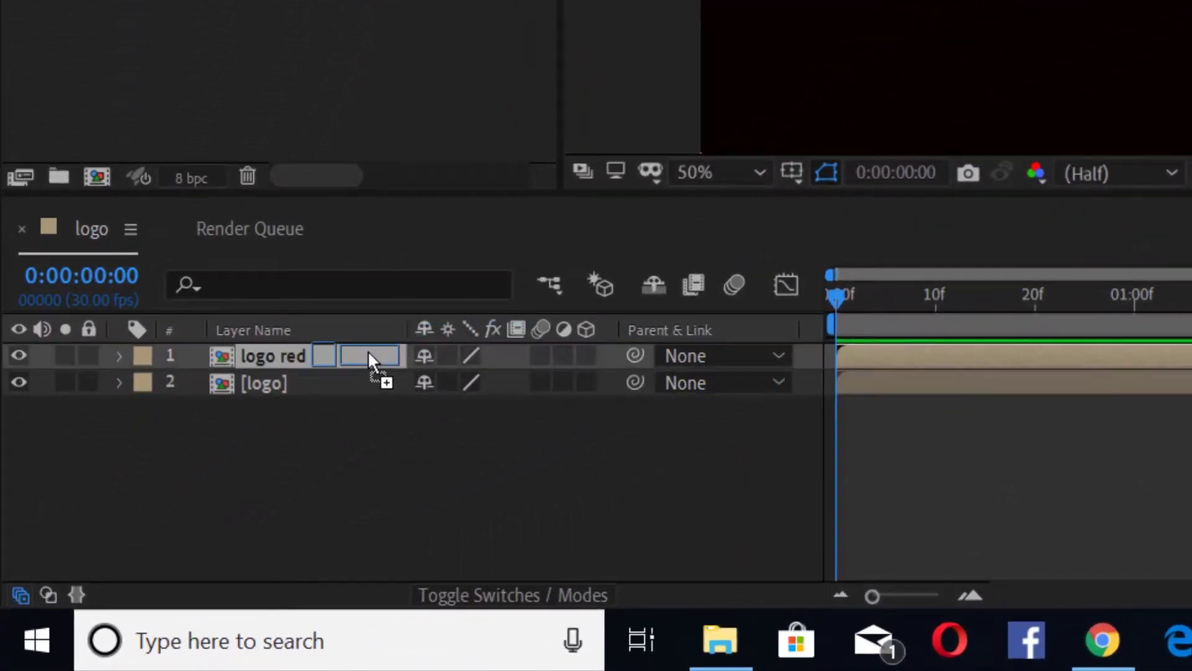
pyautogui.moveTo(368, 350); pyautogui.dragTo(368, 350)
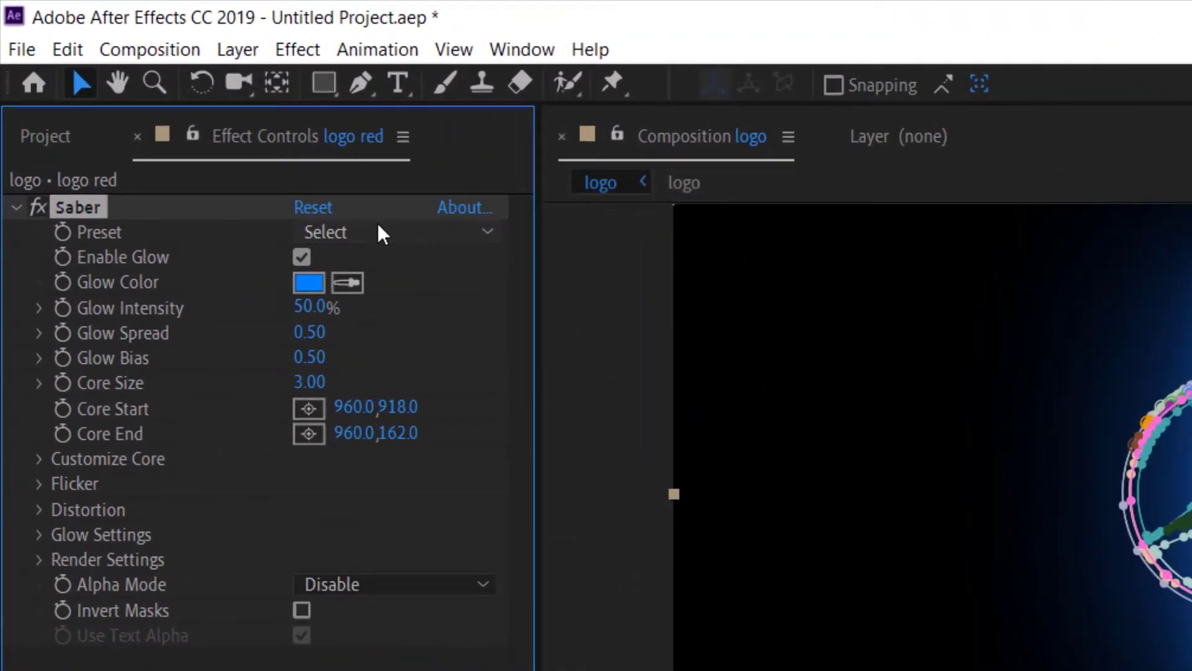
# Set the Saber effect's preset to Hard Core and its glow color to red FF0011
pyautogui.click(320, 196)
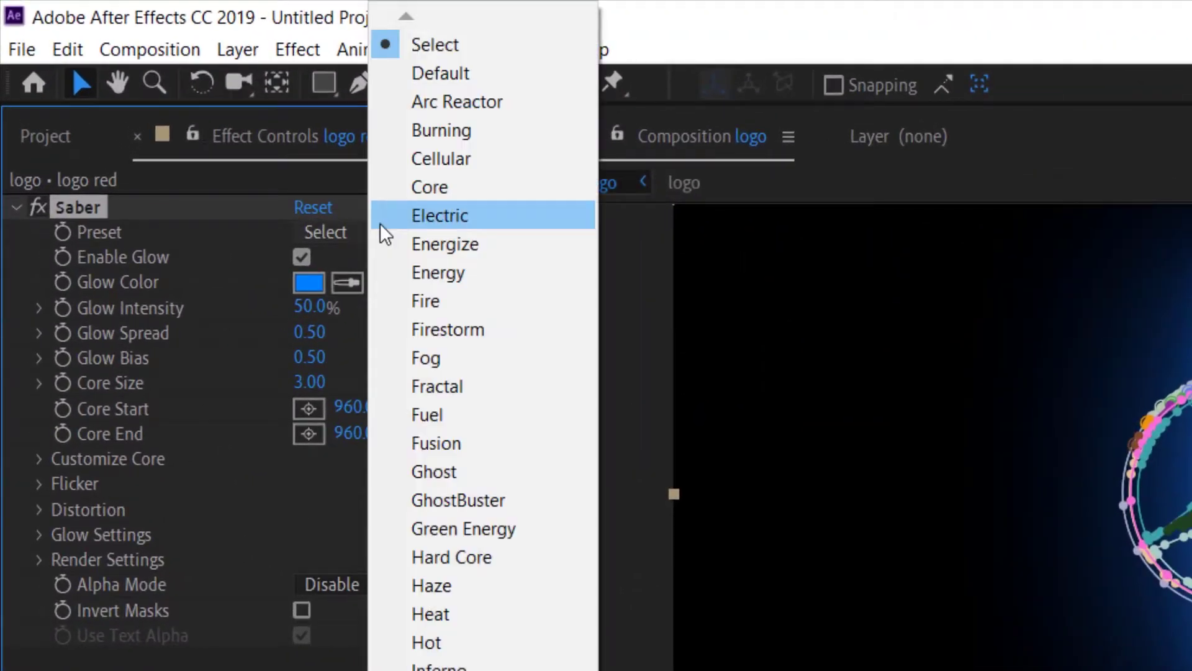
pyautogui.click(485, 557)
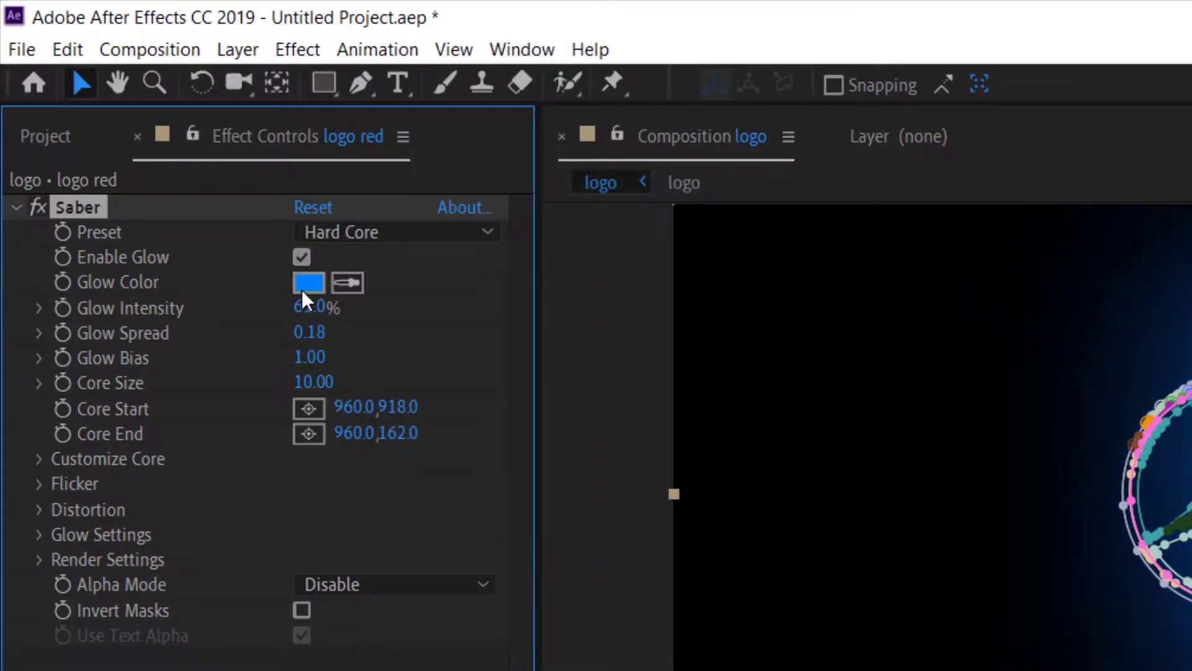
pyautogui.click(306, 284)
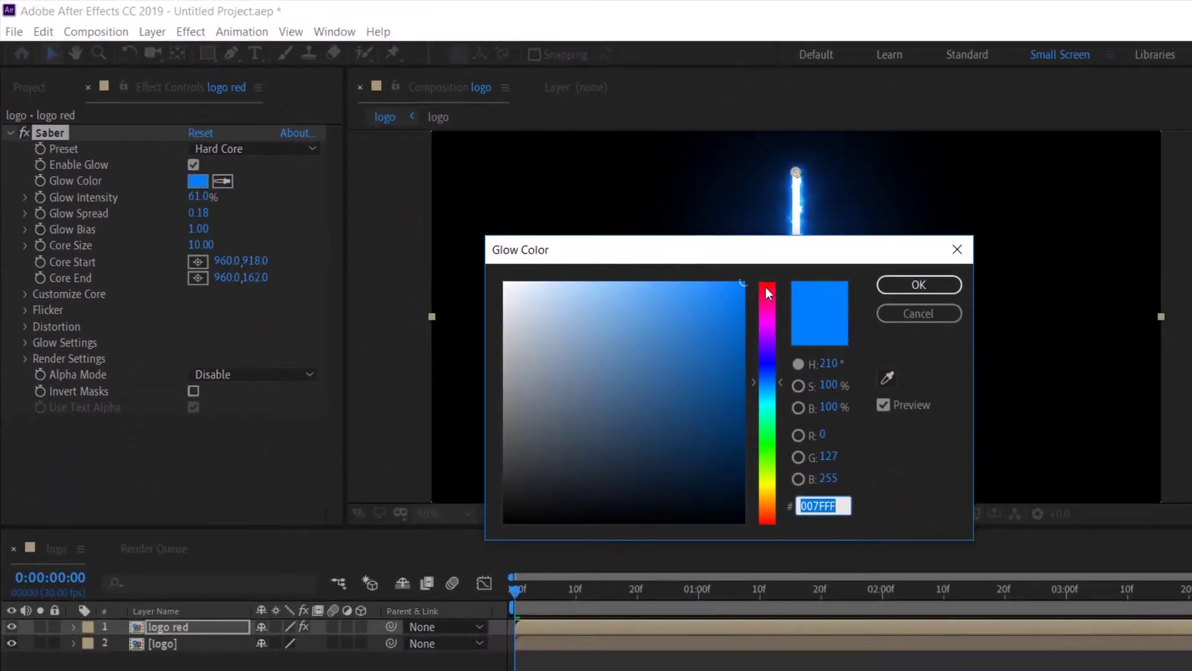
pyautogui.click(771, 285)
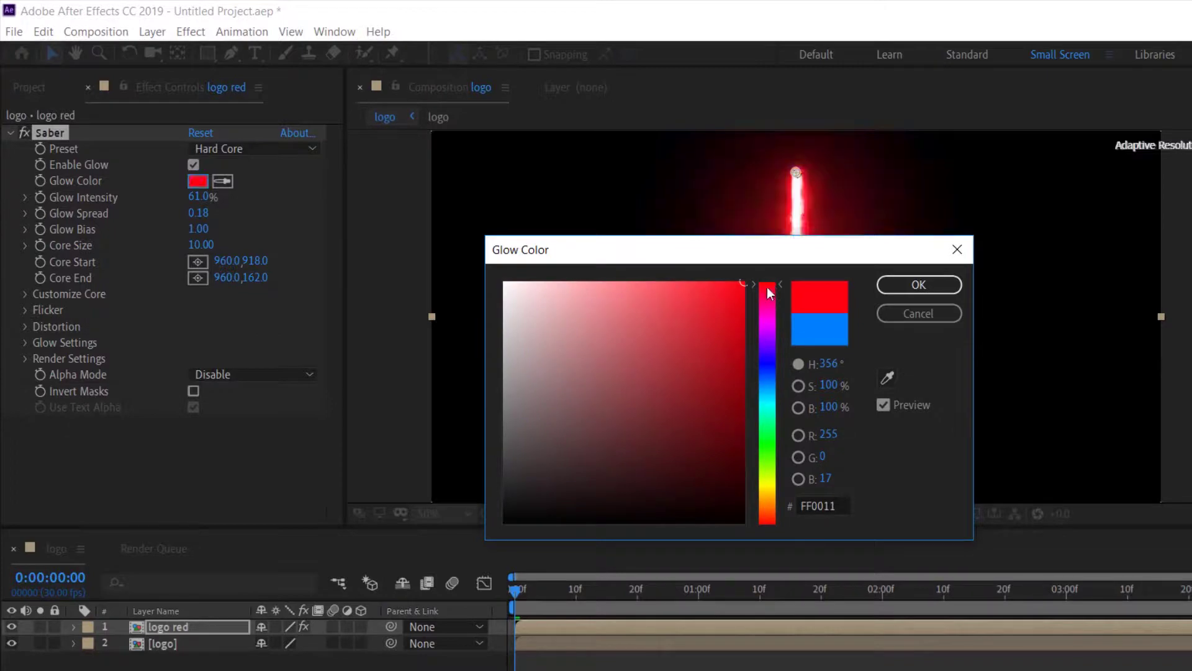
pyautogui.click(919, 286)
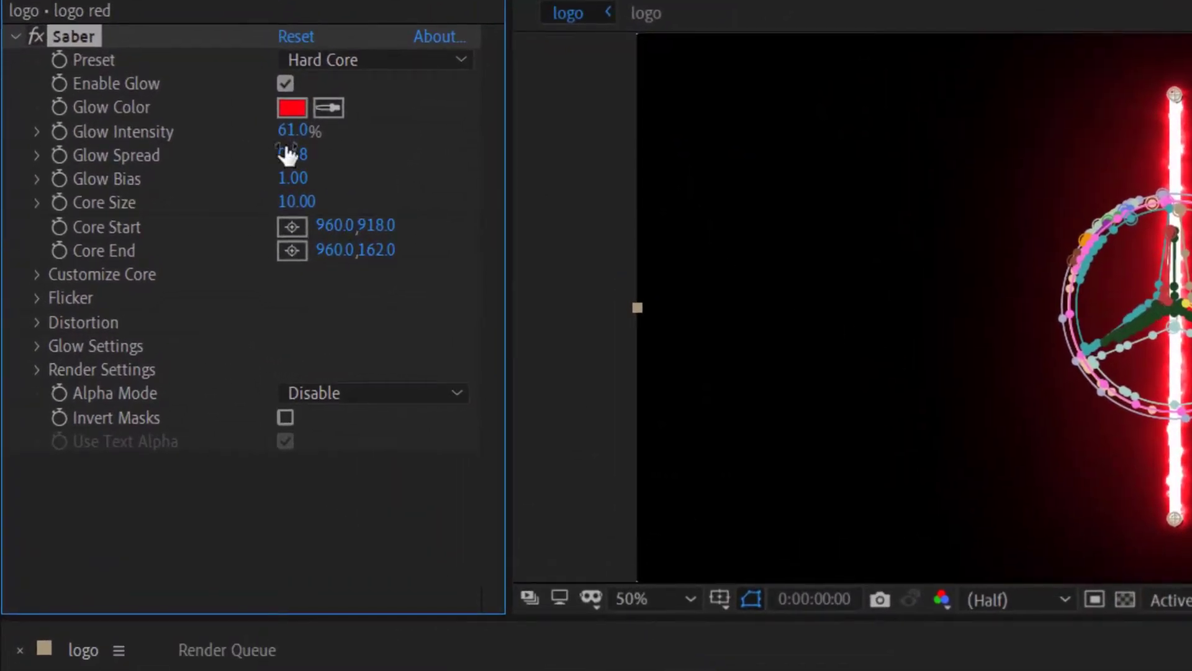
# Set the Saber effect's Glow Intensity to 50% and its Glow Bias to 0.5
pyautogui.click(288, 133)
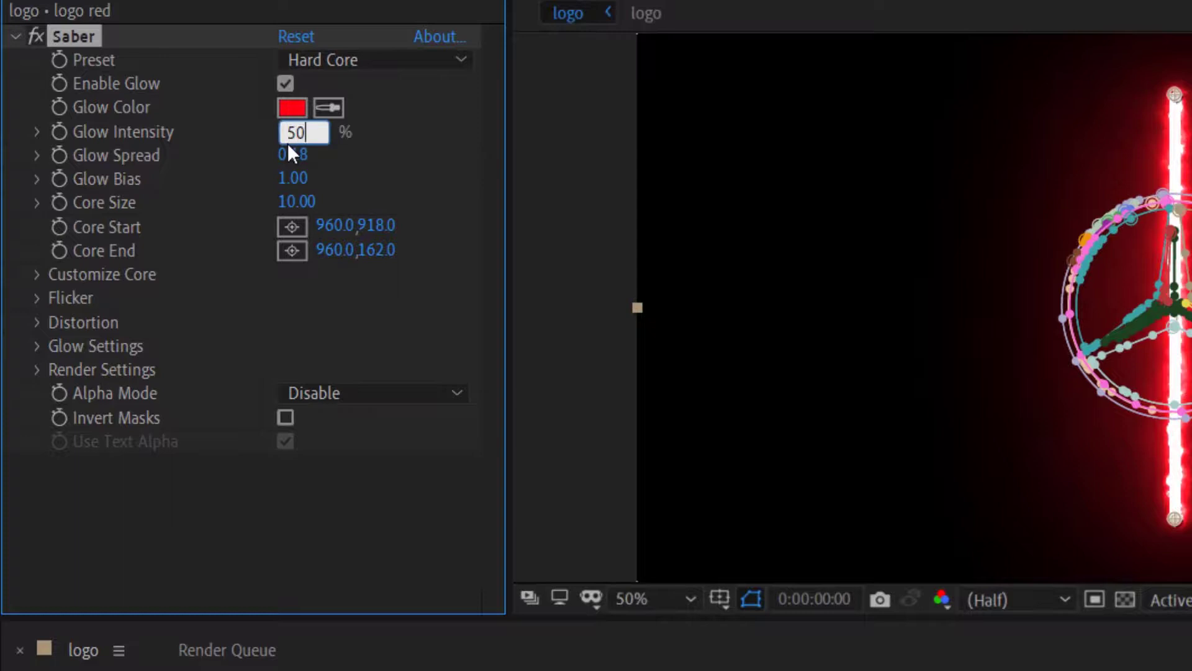
pyautogui.click(312, 175)
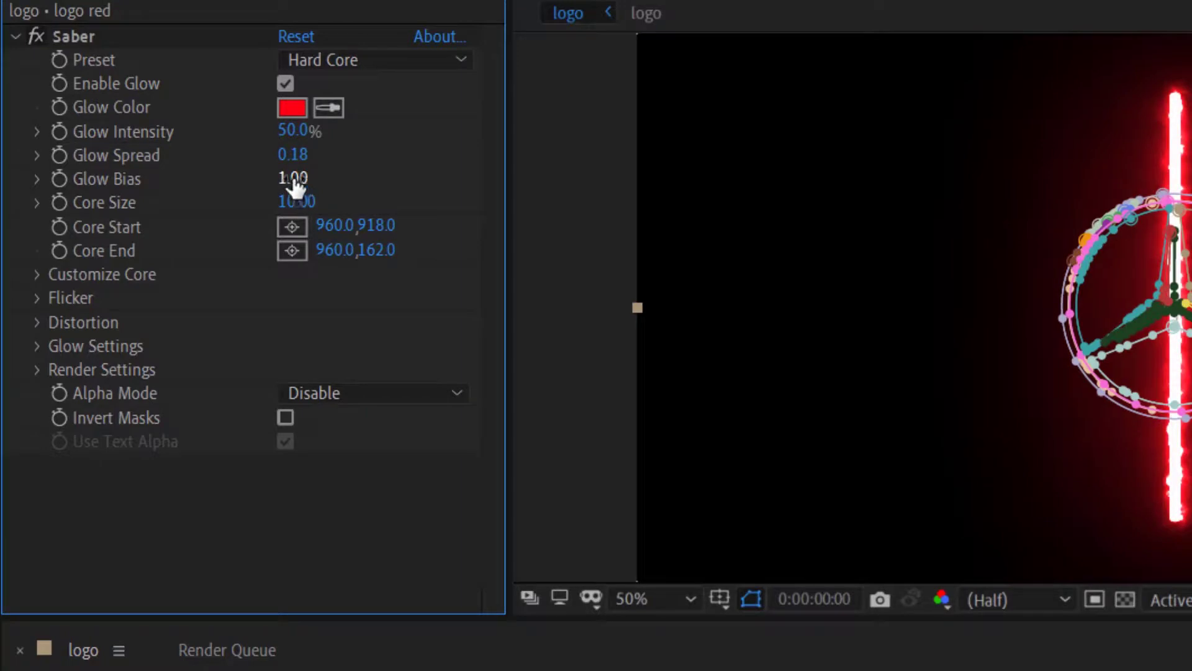
pyautogui.click(293, 179)
pyautogui.press('BackSpace')
pyautogui.write('0.5')
# Set the Saber effect's Core Size to 2 and its Core Type to Layer Masks
pyautogui.click(304, 202)
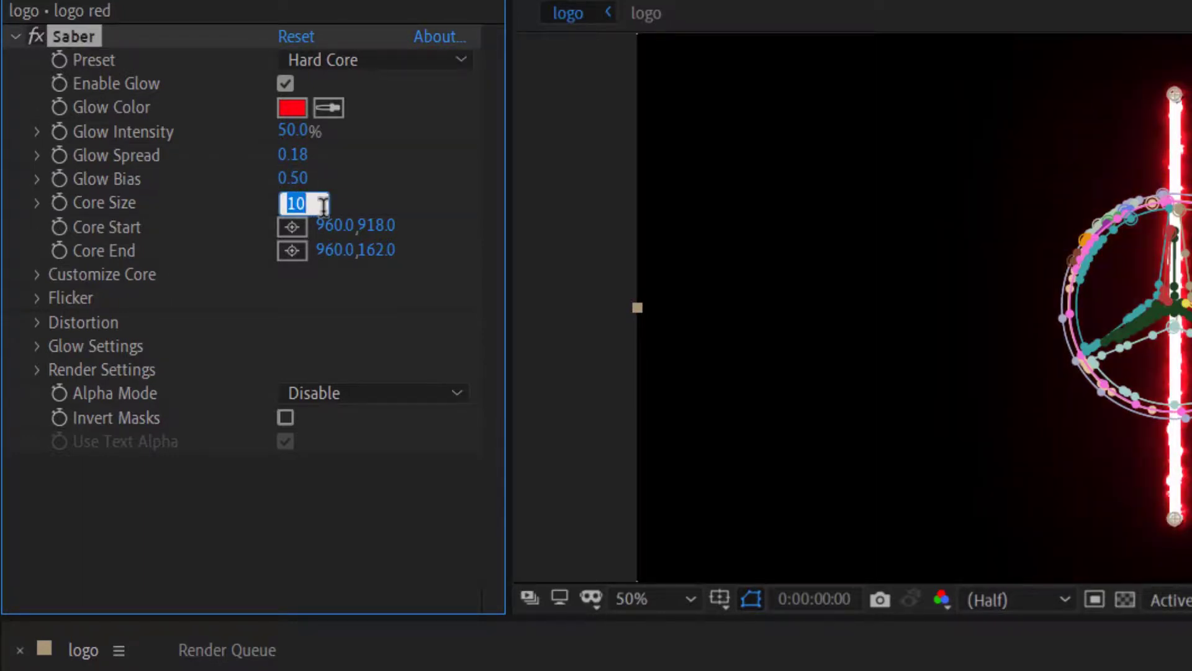
pyautogui.press('BackSpace')
pyautogui.write('2')
pyautogui.click(372, 186)
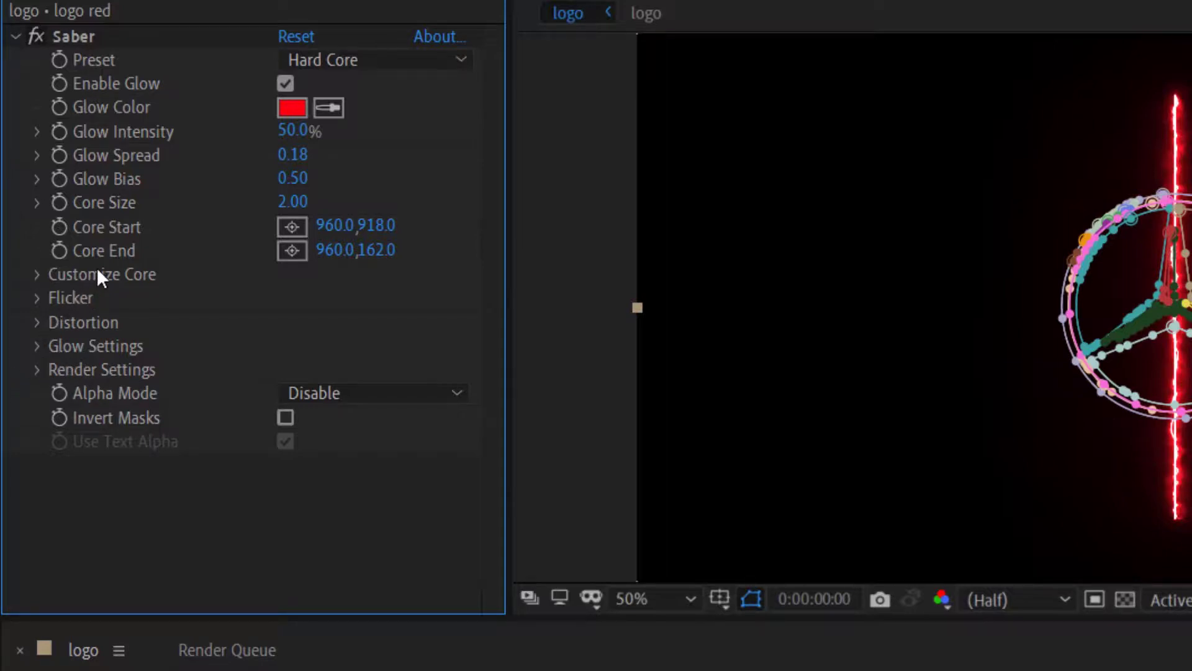
pyautogui.click(32, 277)
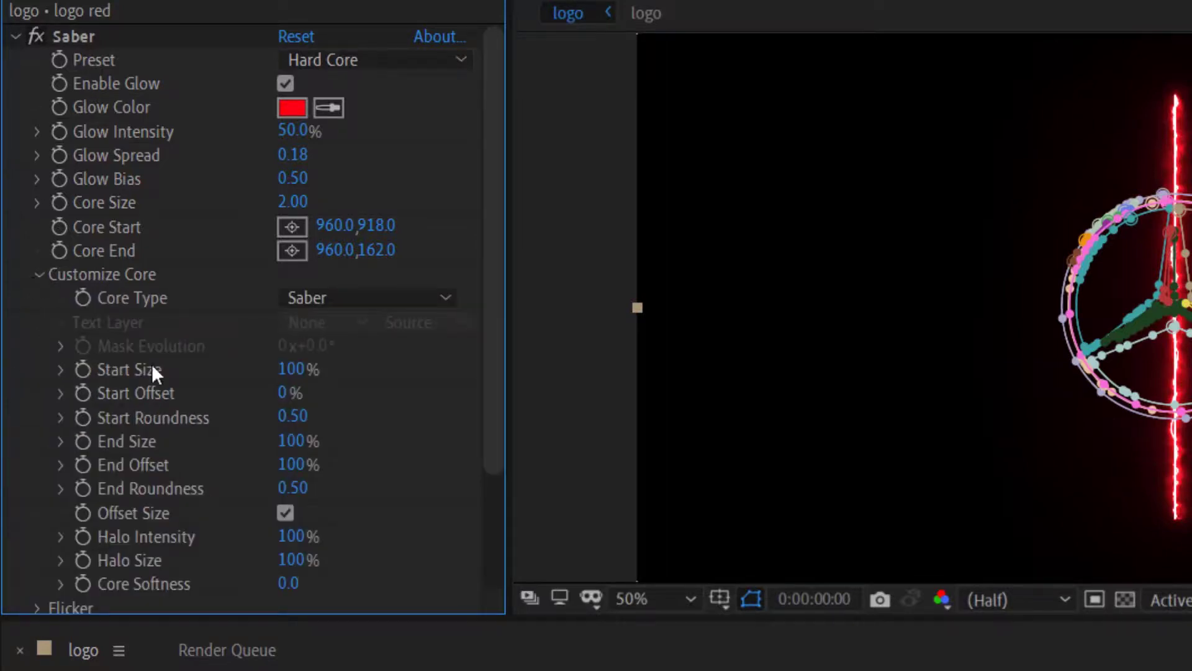
pyautogui.click(391, 297)
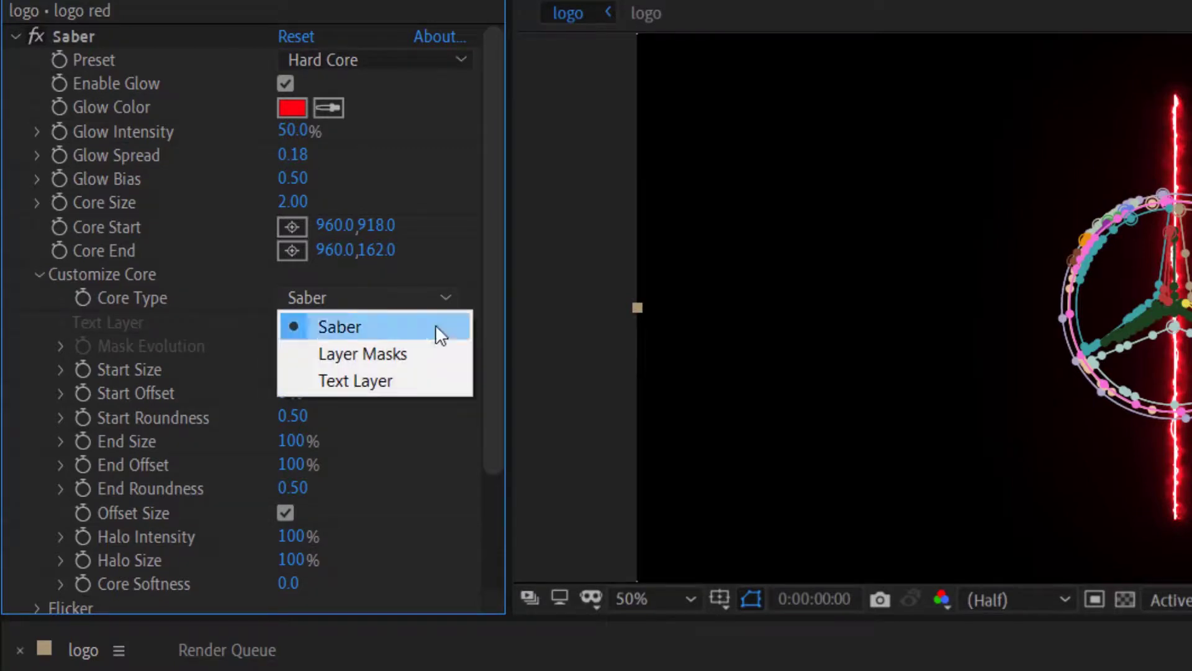
pyautogui.click(401, 357)
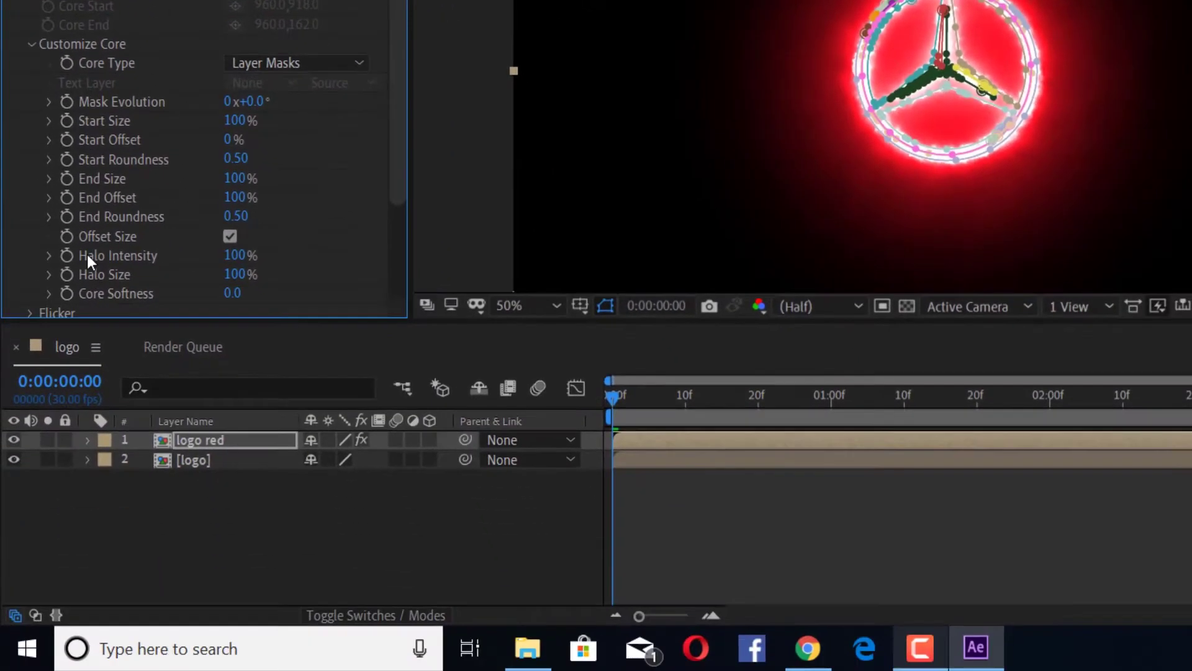
# Set the Composite Settings in Saber's Render Settings to Transparent
pyautogui.scroll(-3, 108, 537)
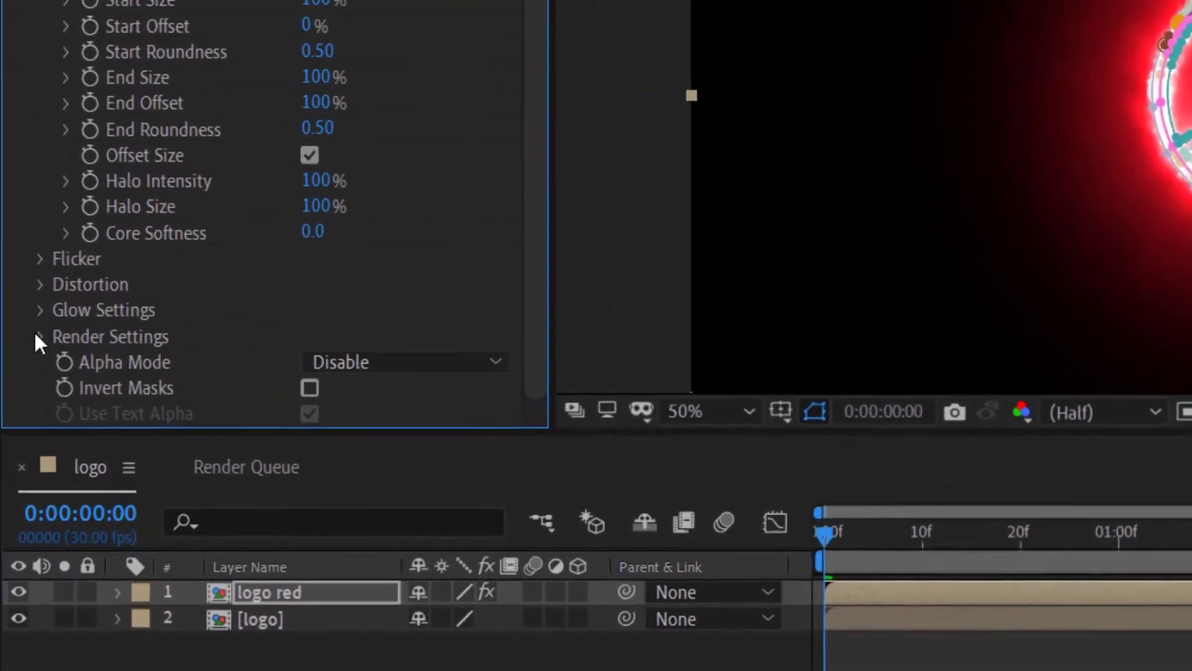
pyautogui.click(29, 251)
pyautogui.scroll(-2, 490, 422)
pyautogui.scroll(-1, 482, 341)
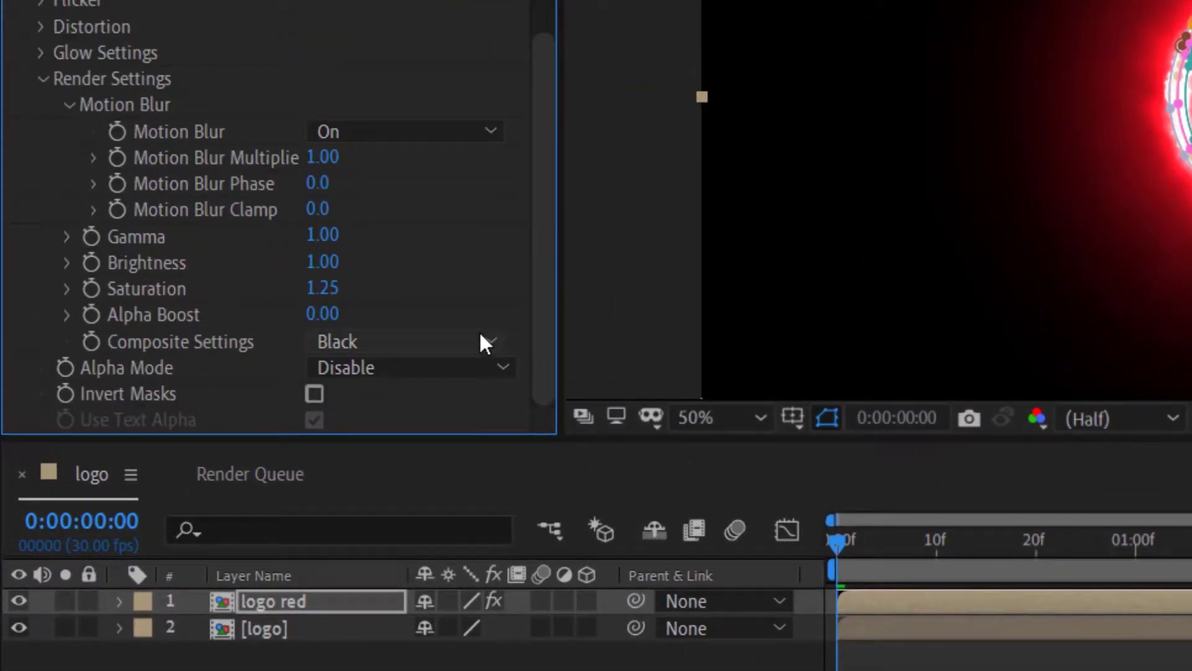
pyautogui.click(424, 343)
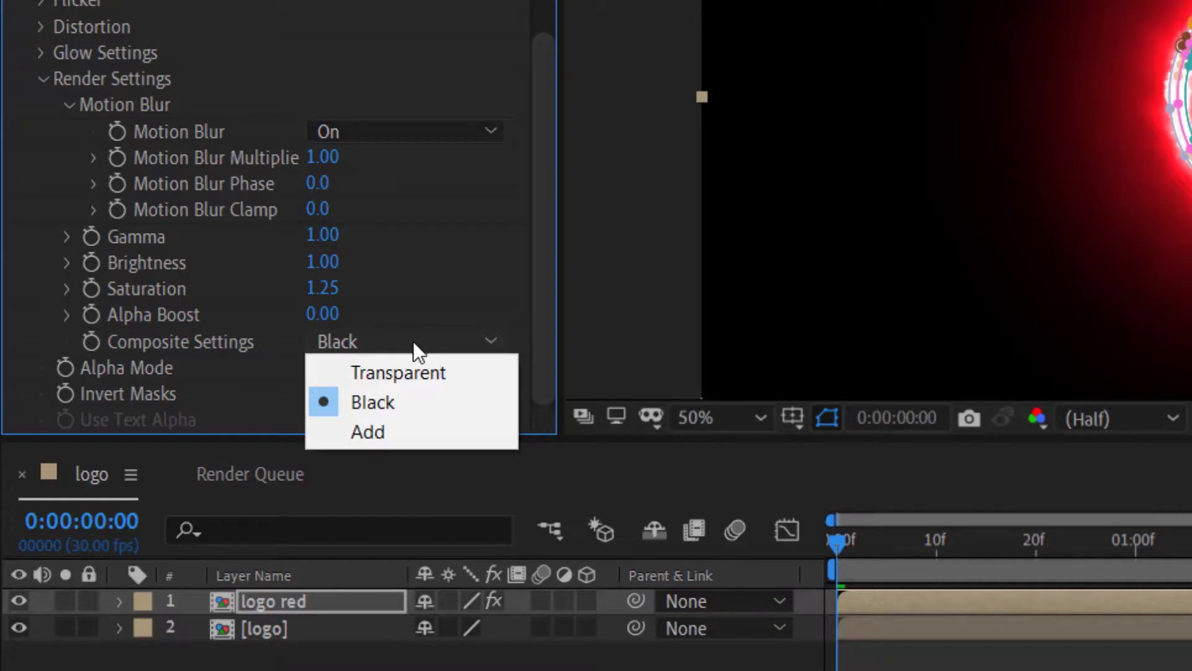
pyautogui.click(422, 373)
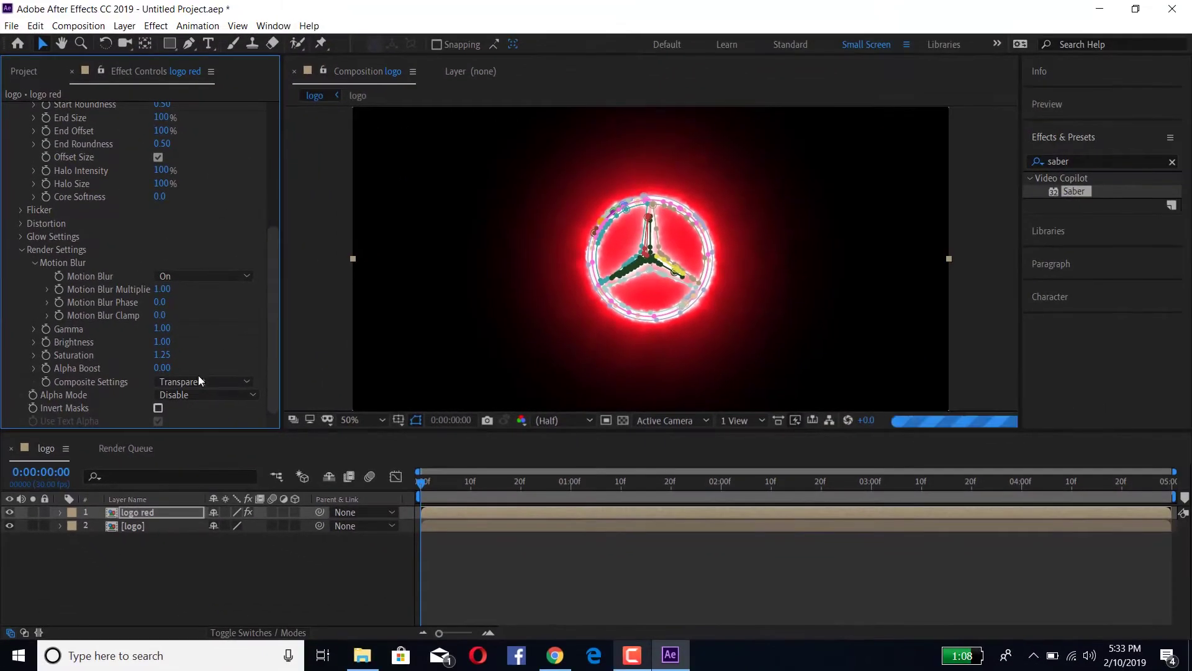
pyautogui.click(20, 249)
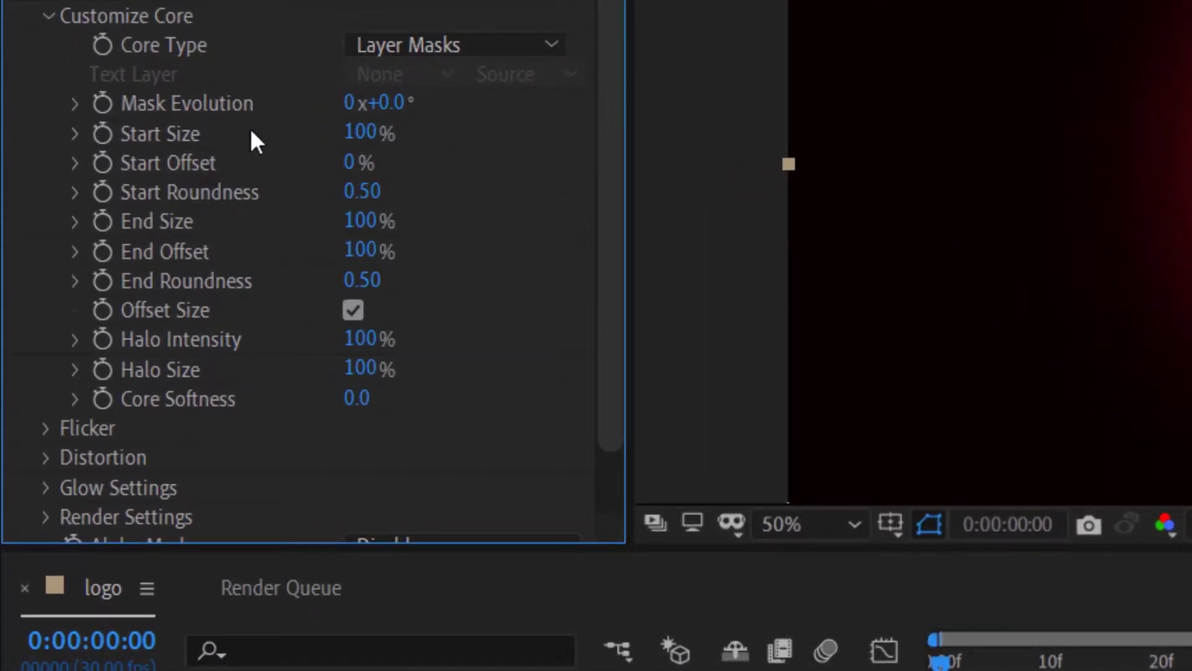
# Set the Saber core's Start Size to 0%, End Offset to 50% and End Roundness to 1
pyautogui.click(359, 135)
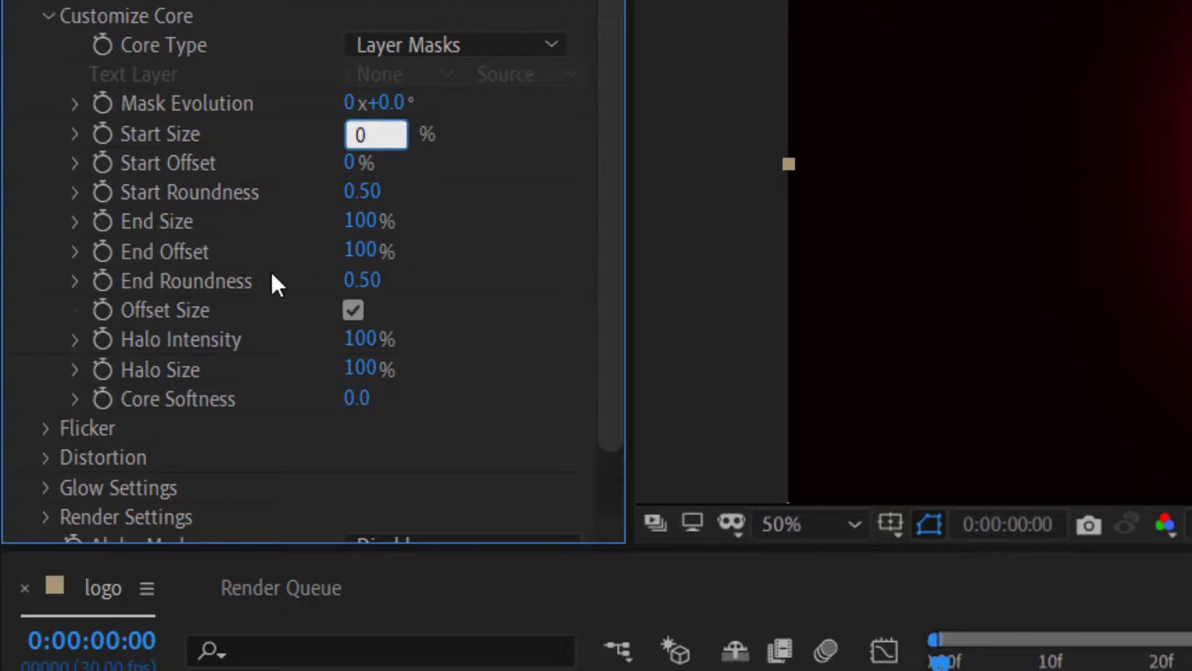
pyautogui.click(359, 251)
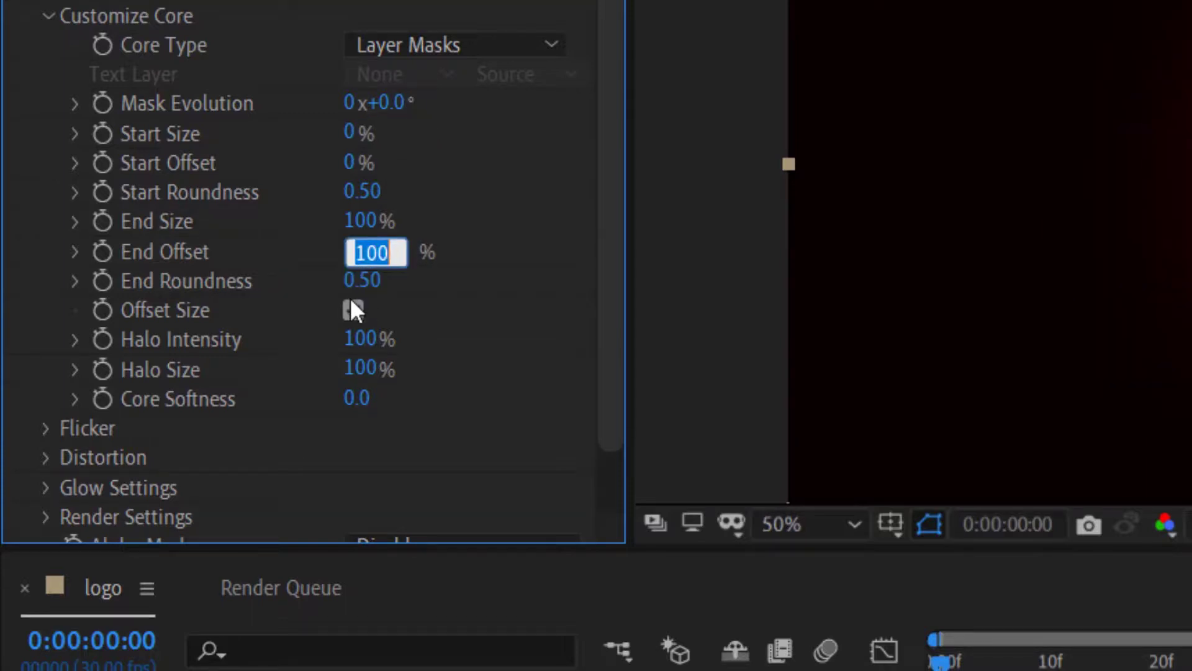
pyautogui.press('BackSpace')
pyautogui.write('5')
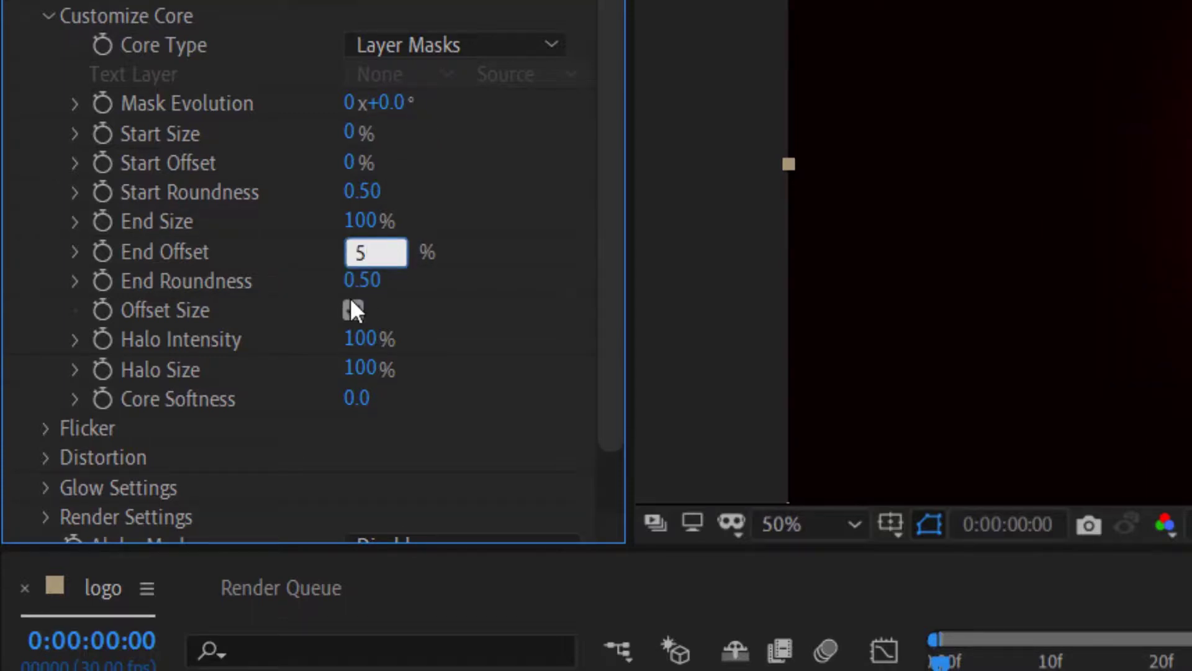
pyautogui.write('0')
pyautogui.click(373, 279)
pyautogui.press('BackSpace')
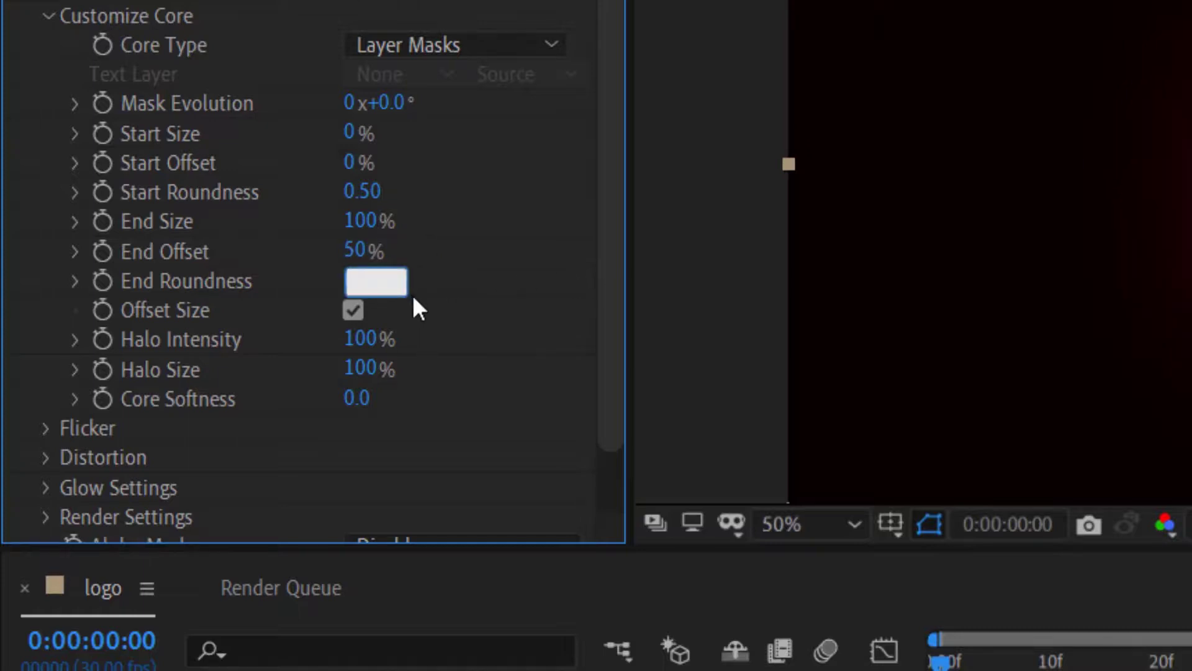
pyautogui.write('1')
pyautogui.press('Return')
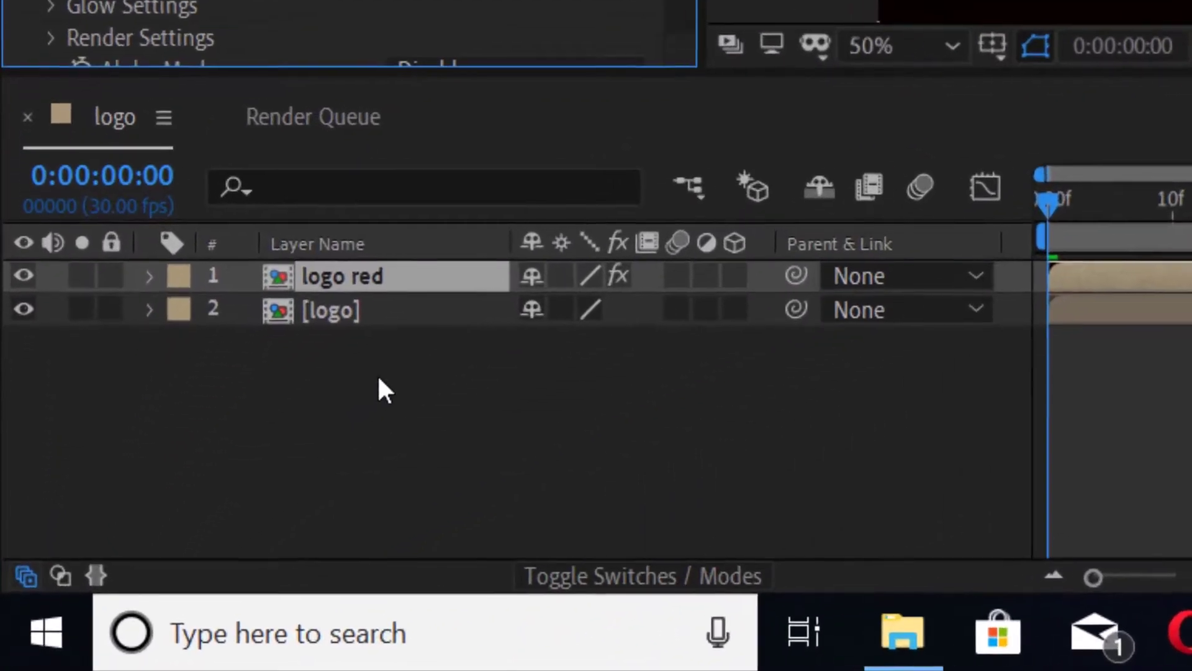
# Add an opacity keyframe of 0% at 0:00:00:00 to both the logo red and logo layers
pyautogui.moveTo(378, 359); pyautogui.dragTo(343, 245)
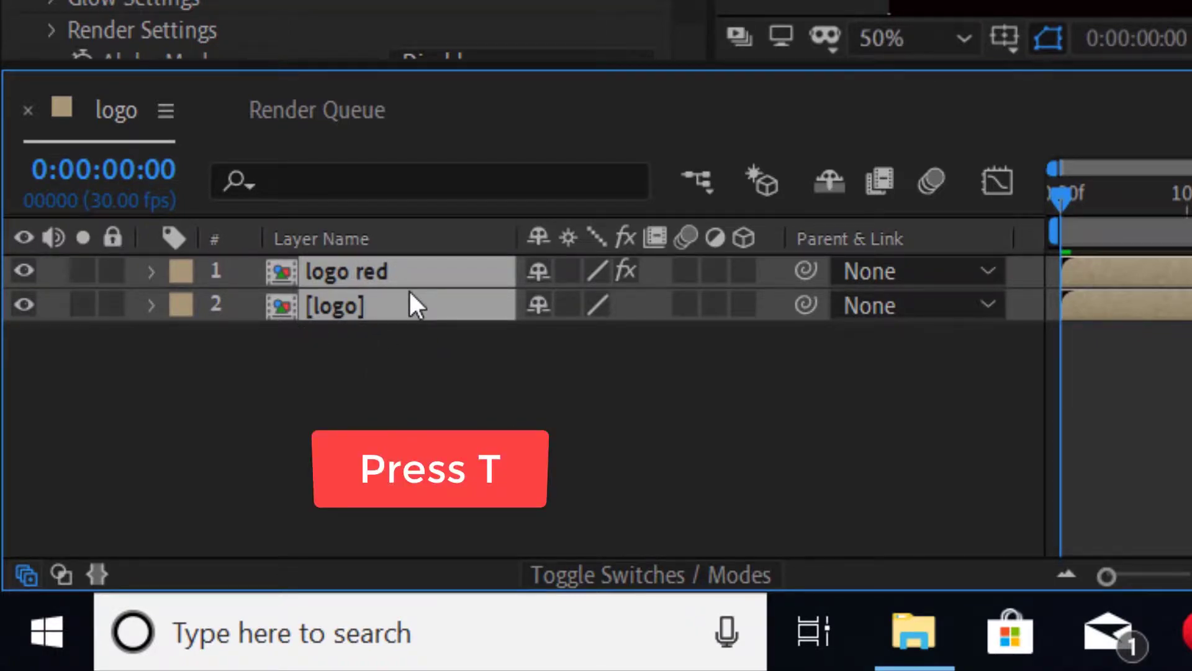
pyautogui.press('t')
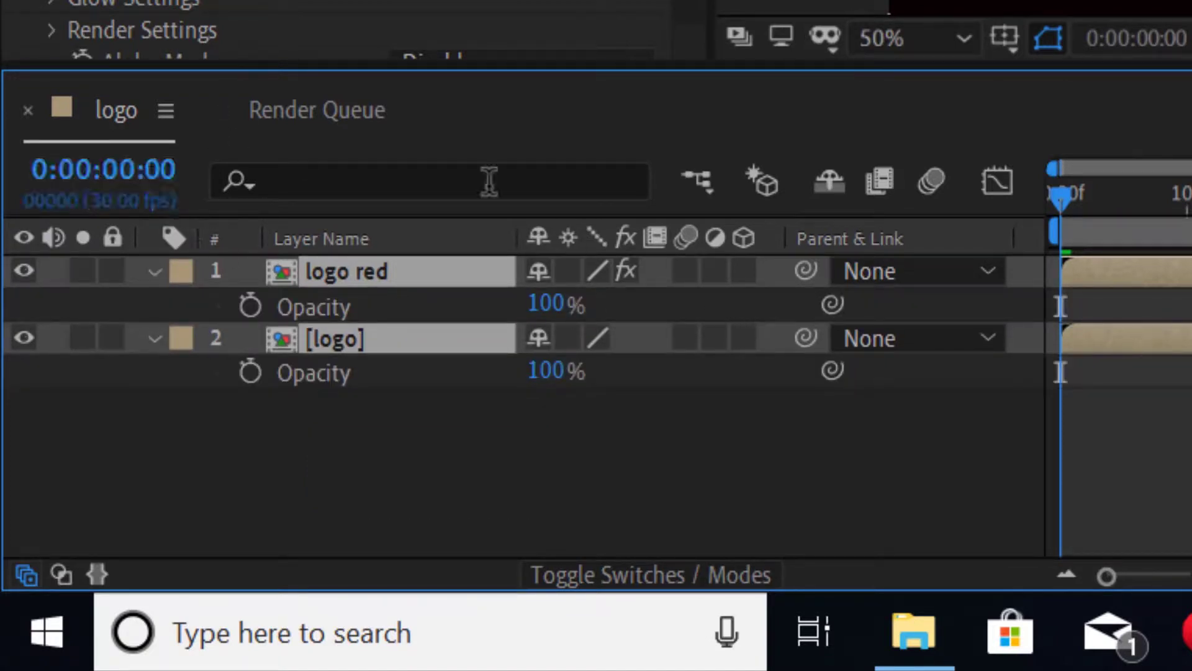
pyautogui.click(250, 303)
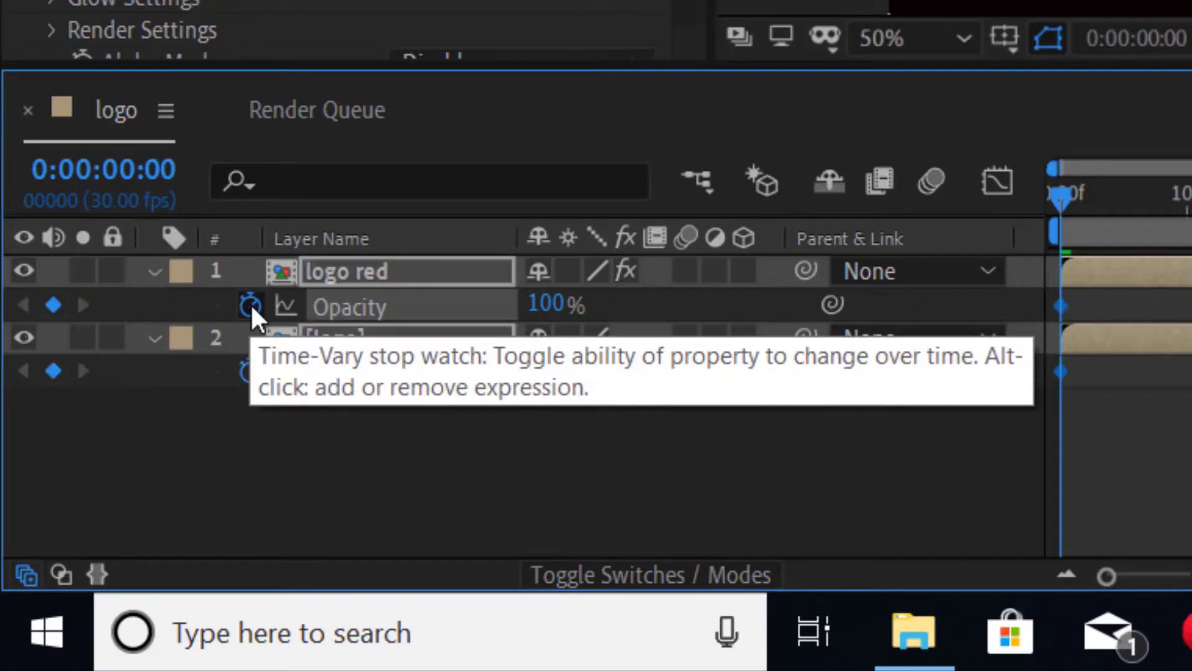
pyautogui.click(566, 304)
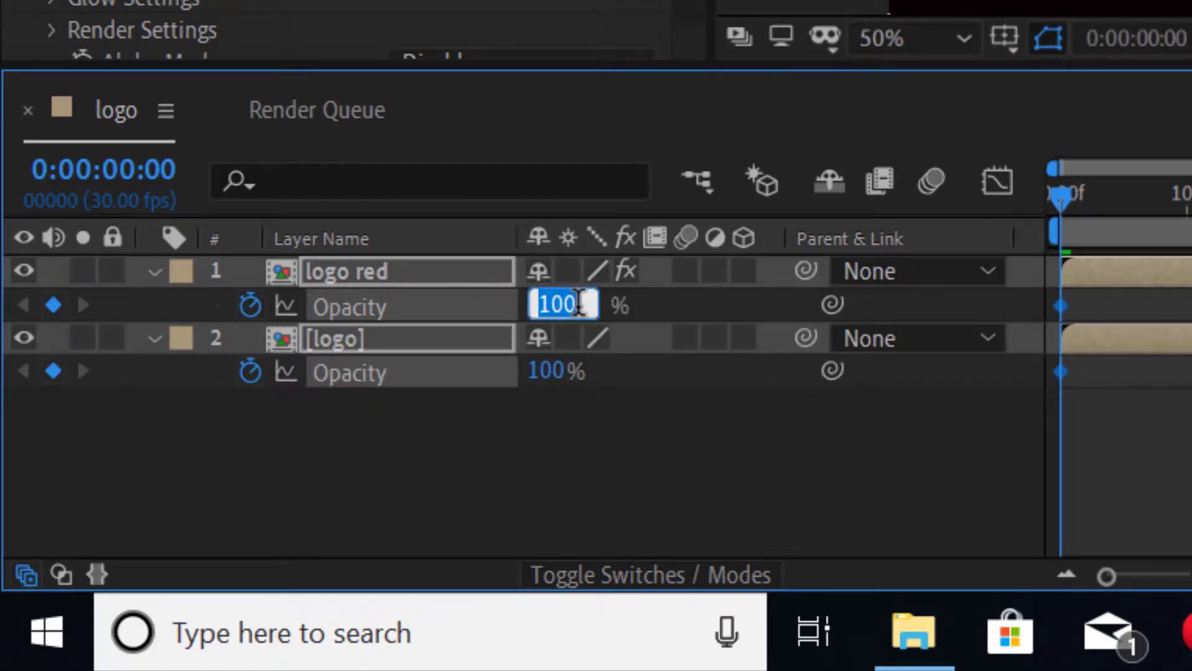
pyautogui.press('BackSpace')
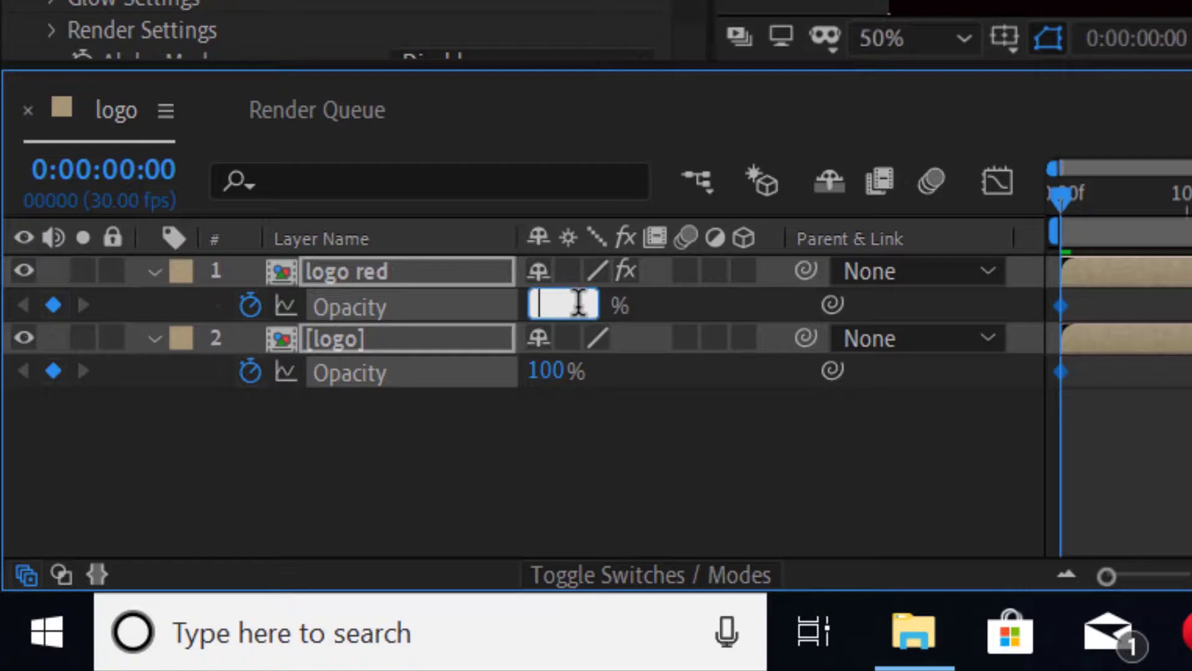
pyautogui.write('0')
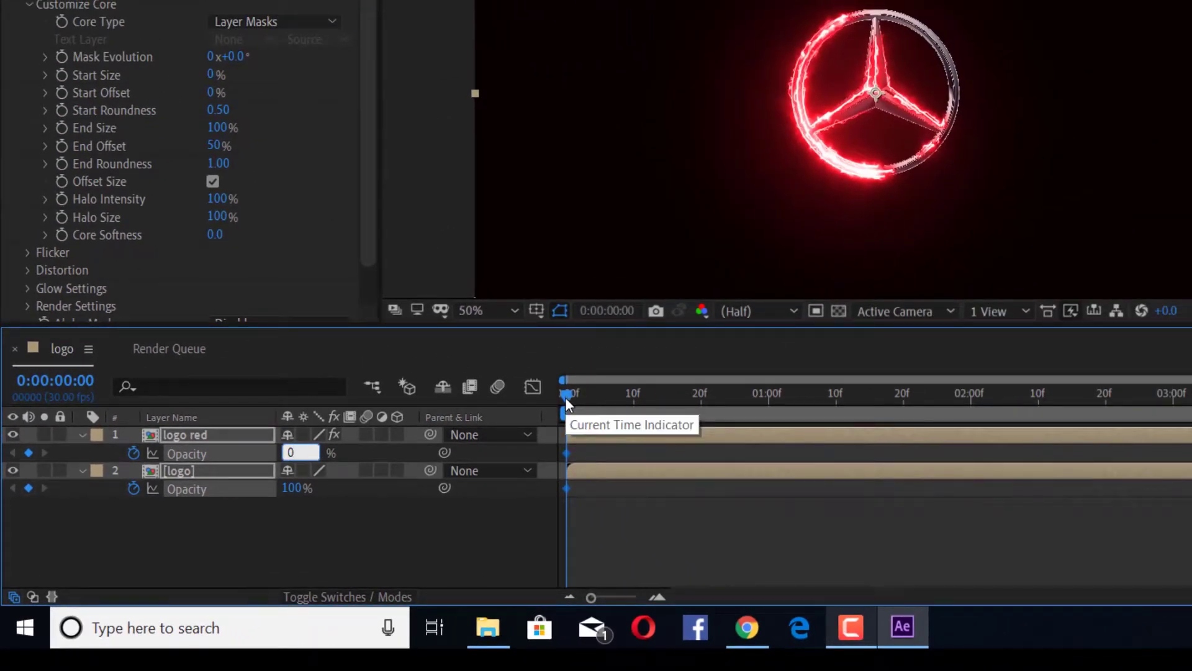
# Keyframe the opacity of both logo layers at 100% at 0:00:00:10
pyautogui.moveTo(565, 396); pyautogui.dragTo(632, 397)
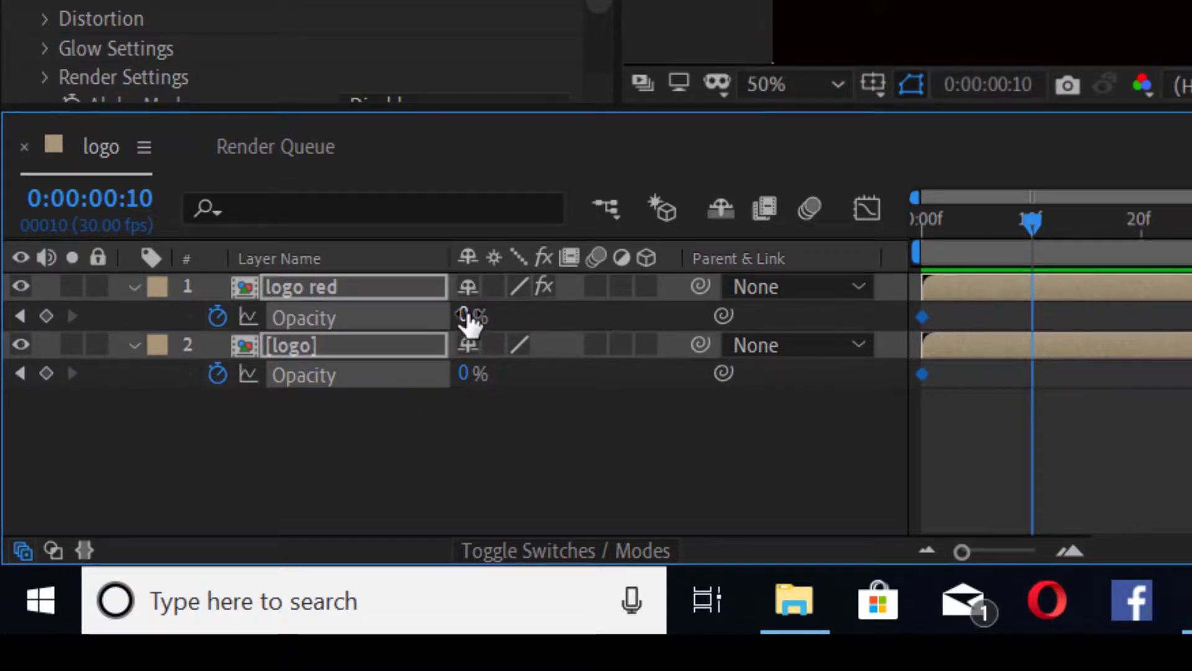
pyautogui.click(469, 318)
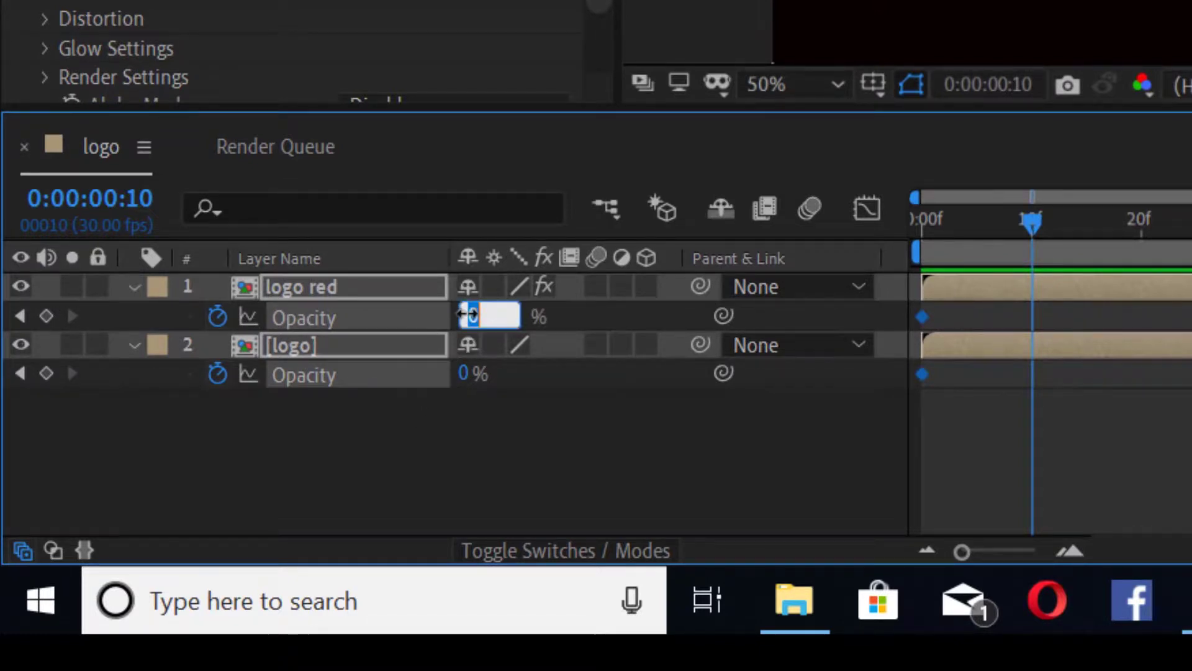
pyautogui.write('100')
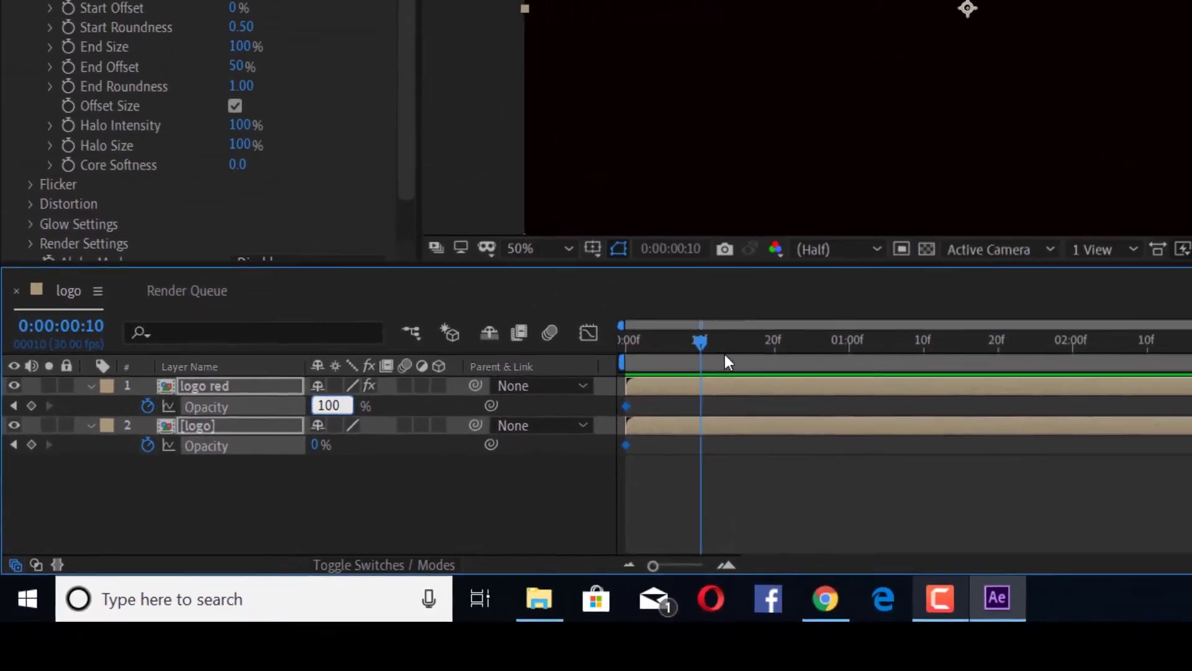
# Keyframe the opacity of both logo layers at 0% at 0:00:01:20
pyautogui.moveTo(702, 341); pyautogui.dragTo(982, 355)
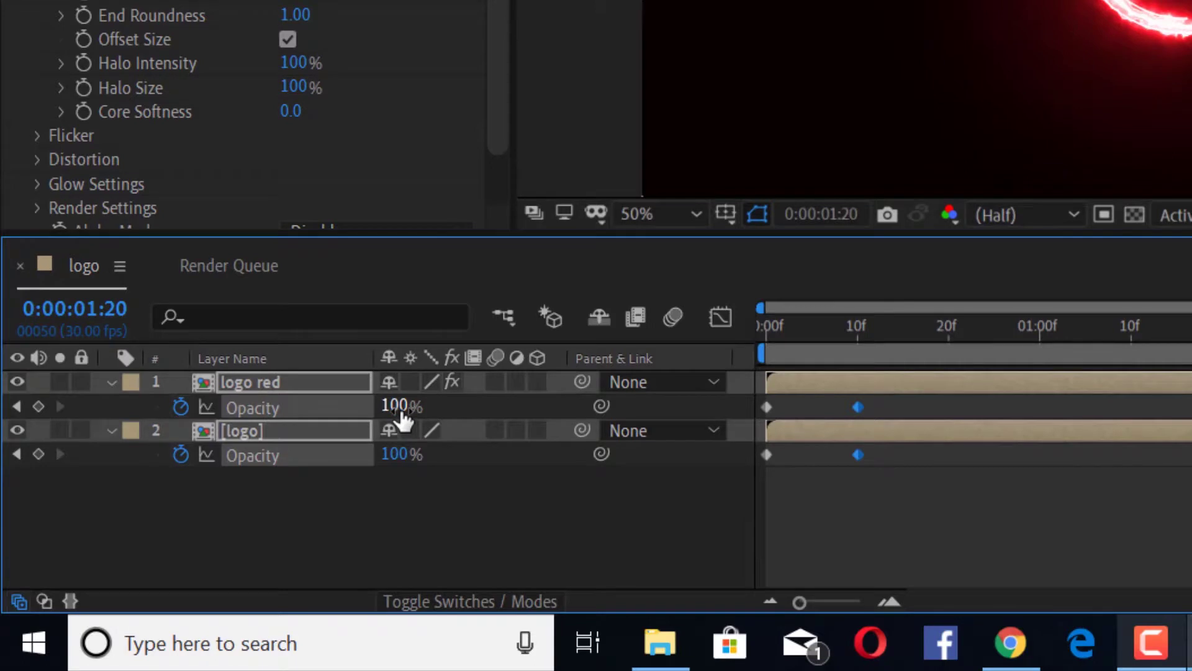
pyautogui.click(401, 411)
pyautogui.press('BackSpace')
pyautogui.write('0')
pyautogui.press('Return')
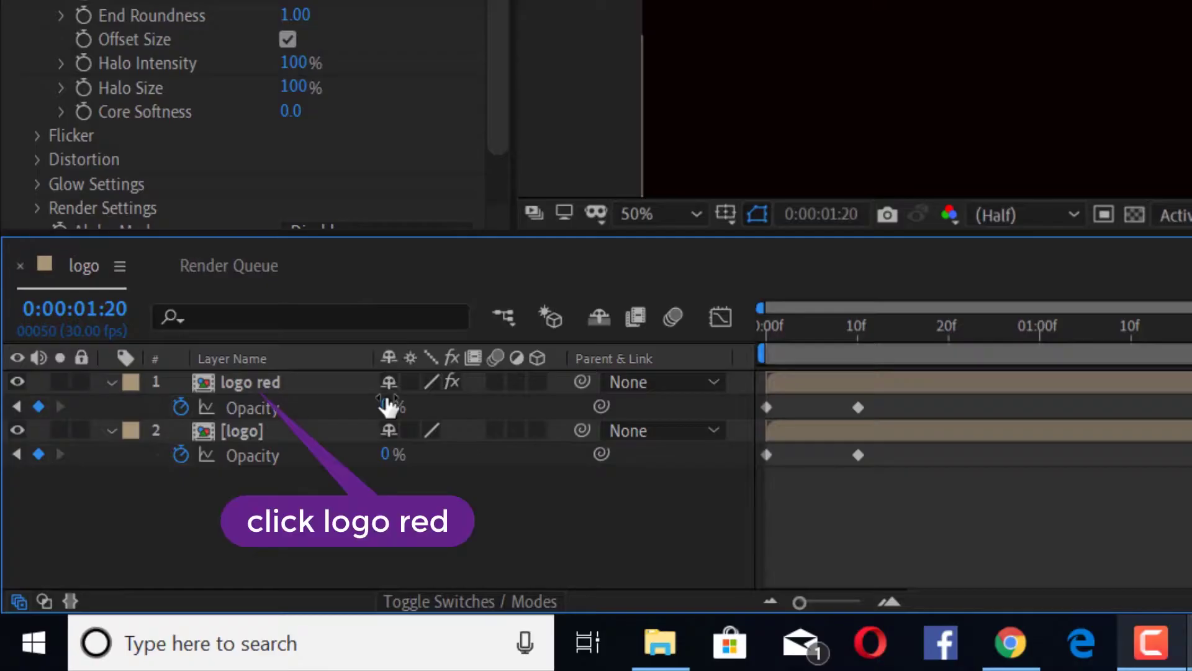
# Set the original logo layer's opacity keyframe at 0:00:01:20 to 100%
pyautogui.click(388, 407)
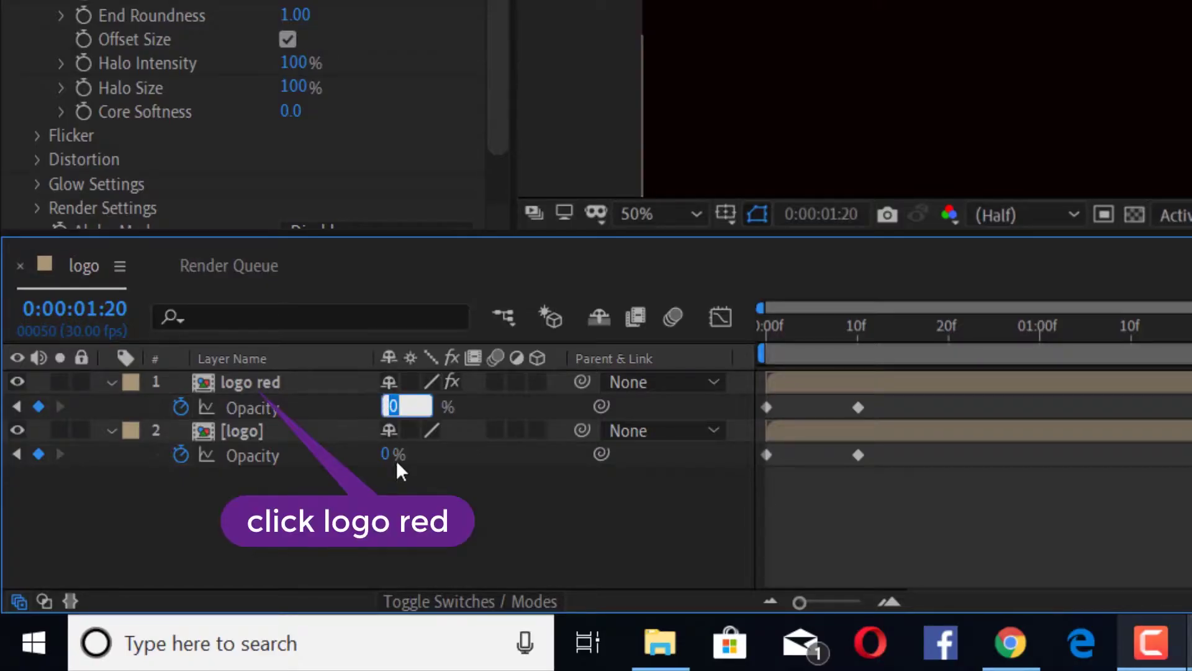
pyautogui.click(393, 454)
pyautogui.write('100')
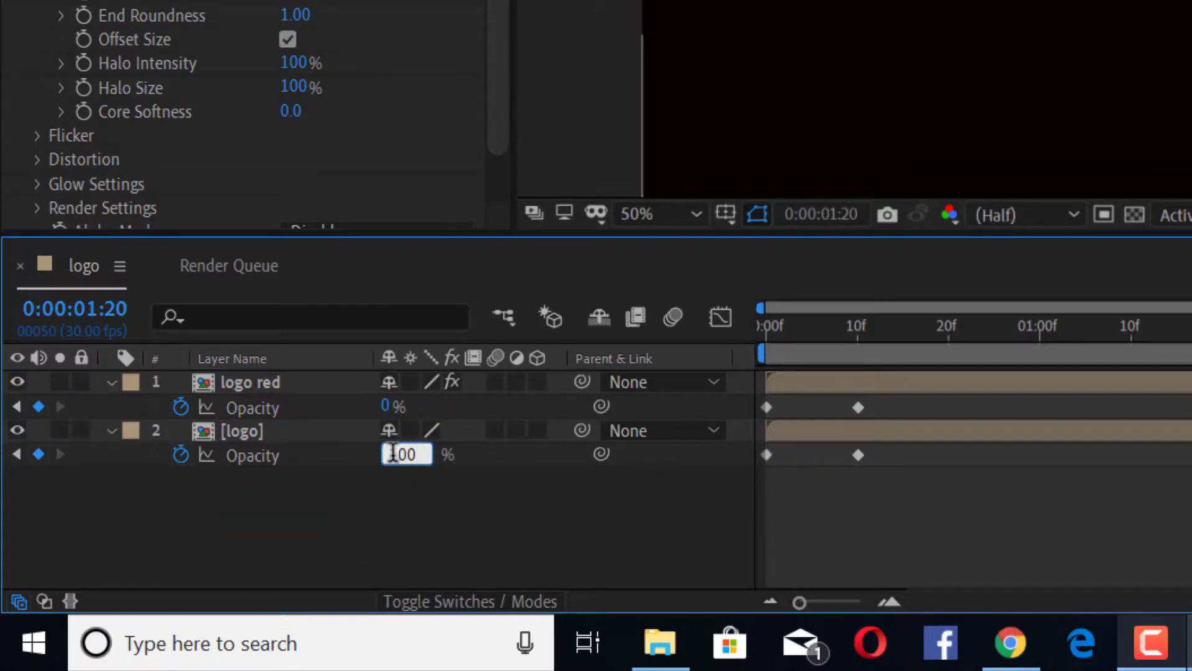
pyautogui.click(385, 497)
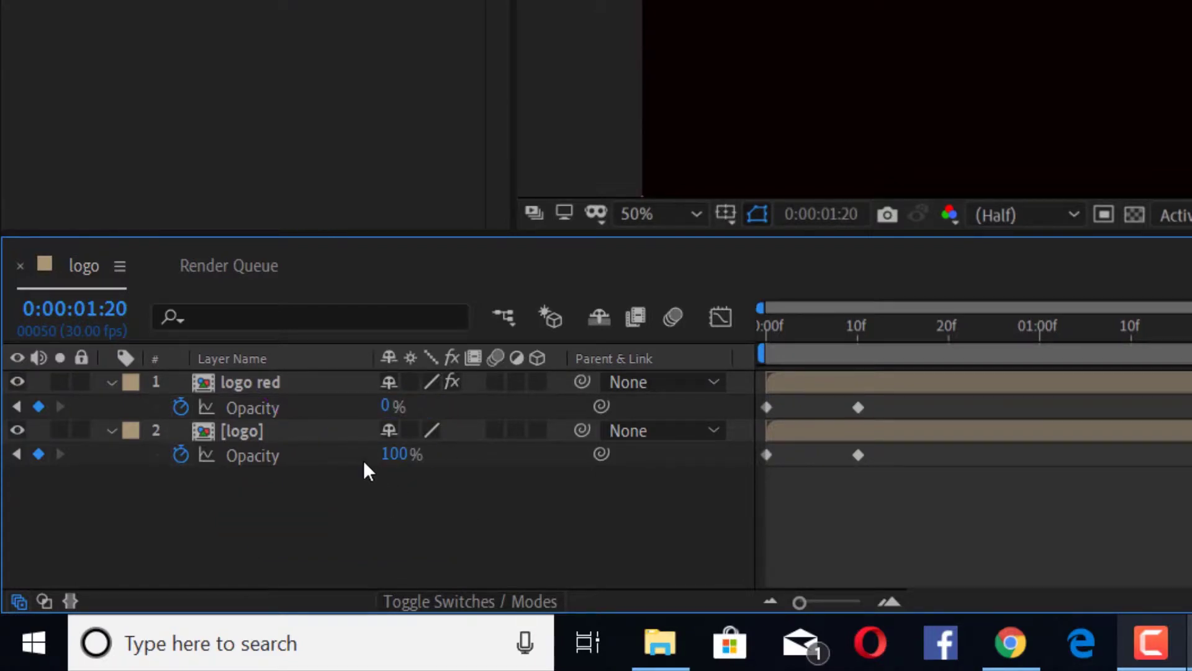
pyautogui.click(320, 404)
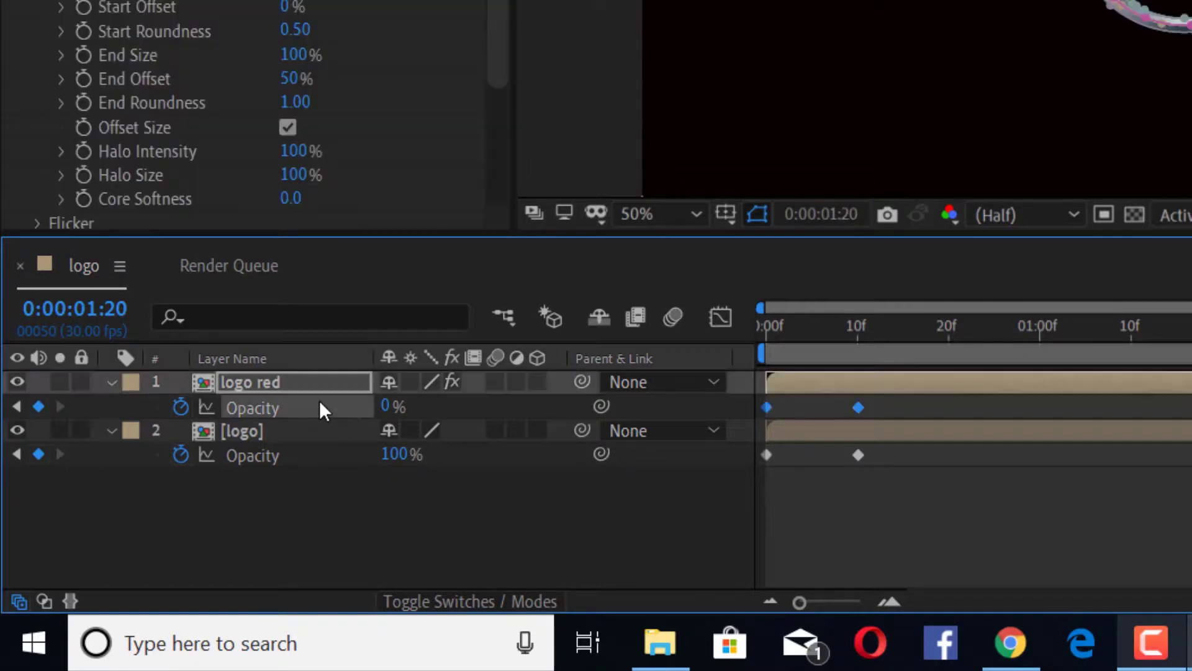
pyautogui.click(402, 415)
pyautogui.click(395, 407)
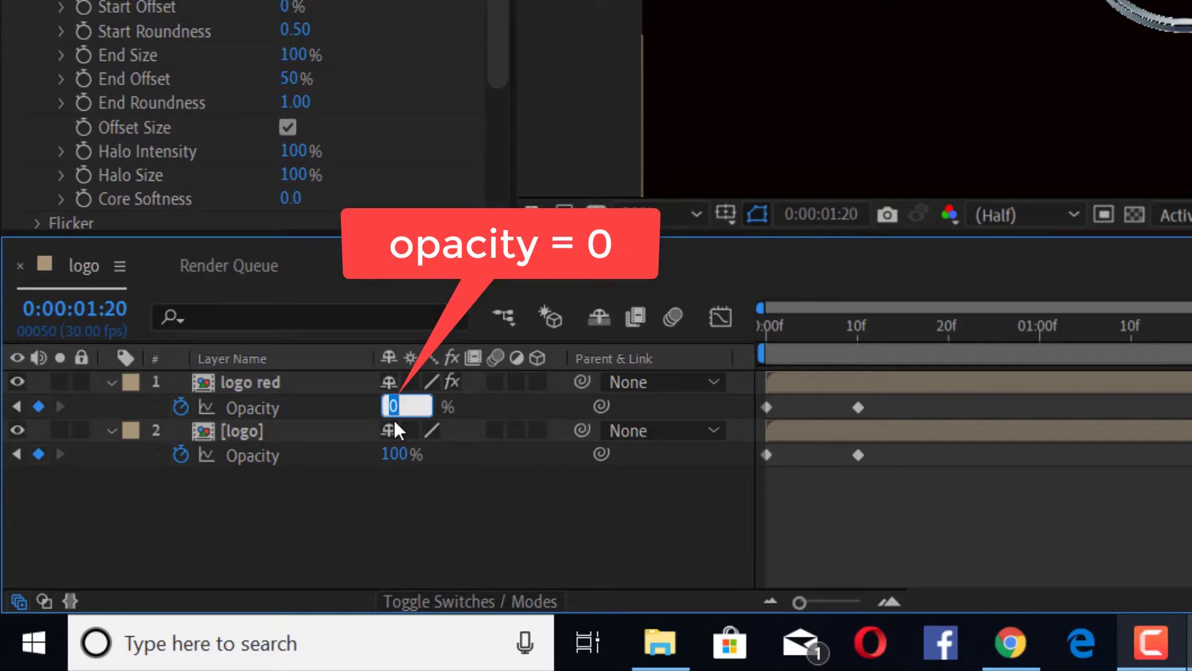
pyautogui.click(479, 500)
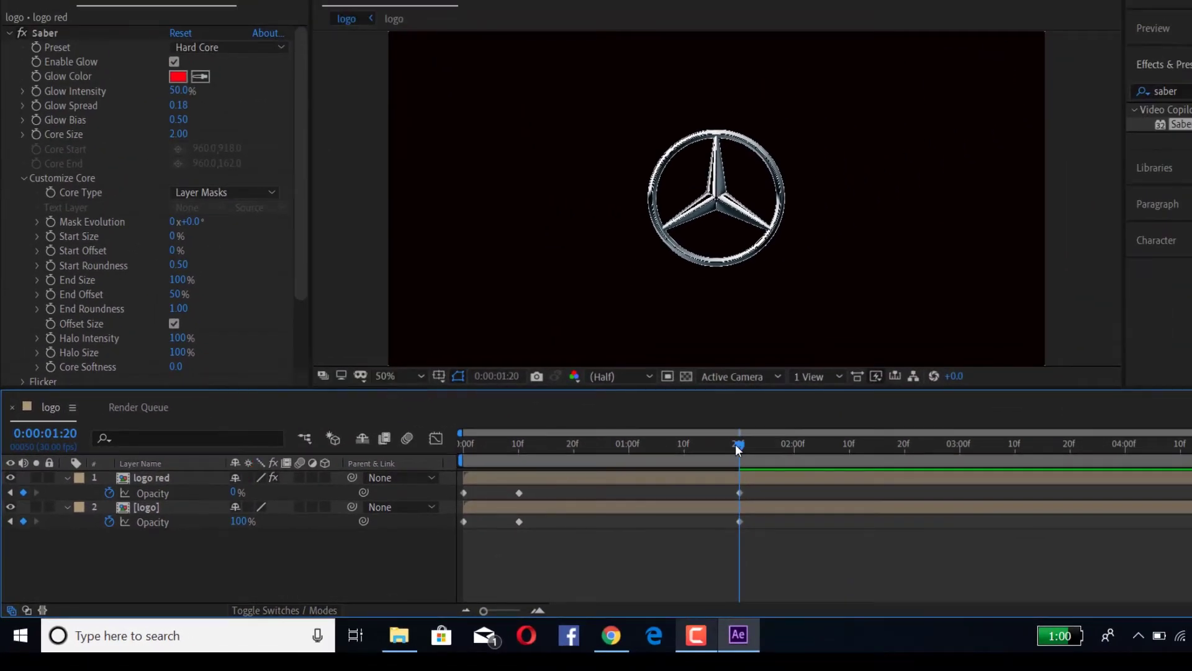
# Add a Mask Evolution keyframe of -100° to the logo red layer's Saber effect at 0:00:00:00
pyautogui.moveTo(736, 445); pyautogui.dragTo(461, 459)
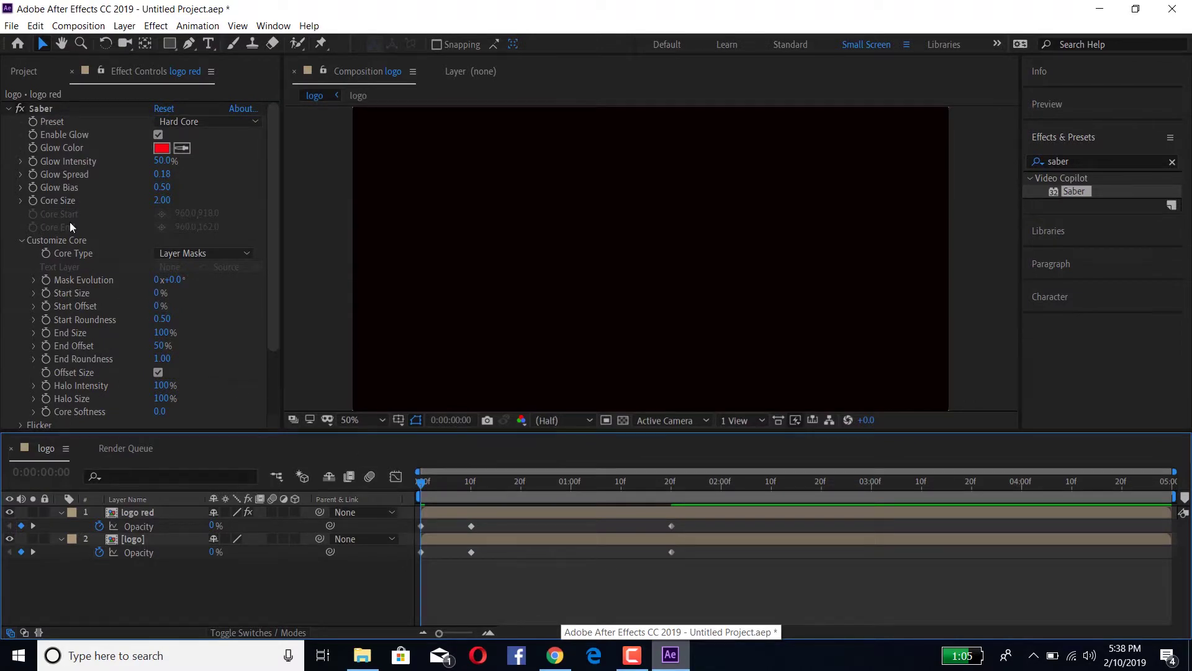
pyautogui.click(46, 279)
pyautogui.click(177, 280)
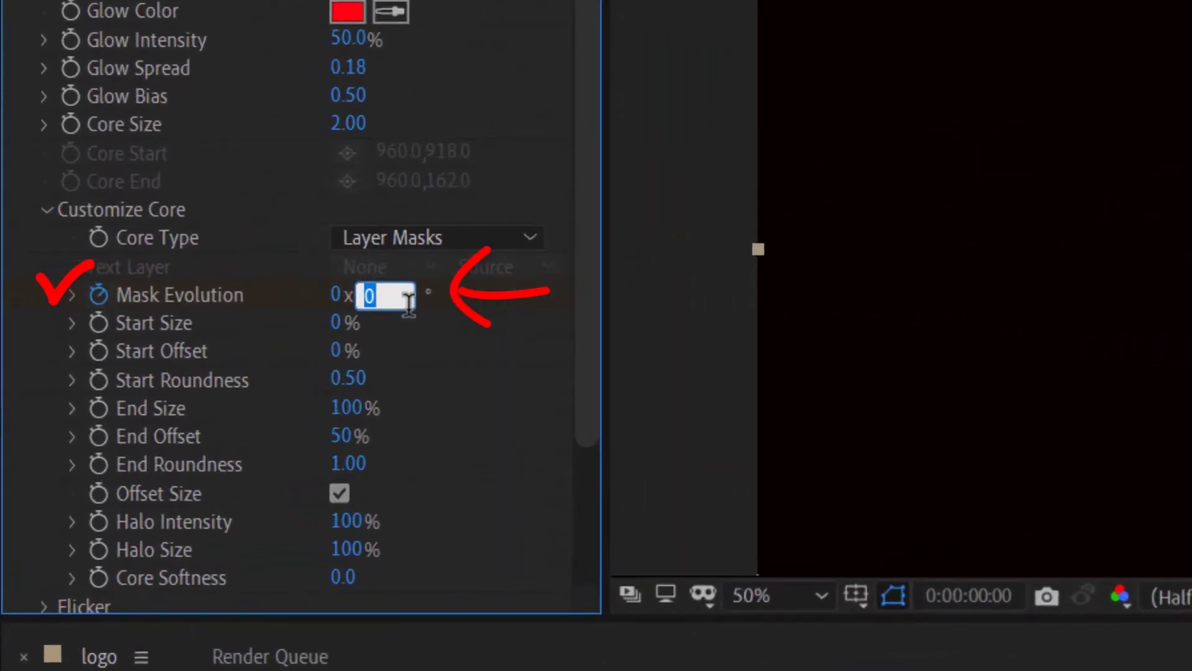
pyautogui.write('-100')
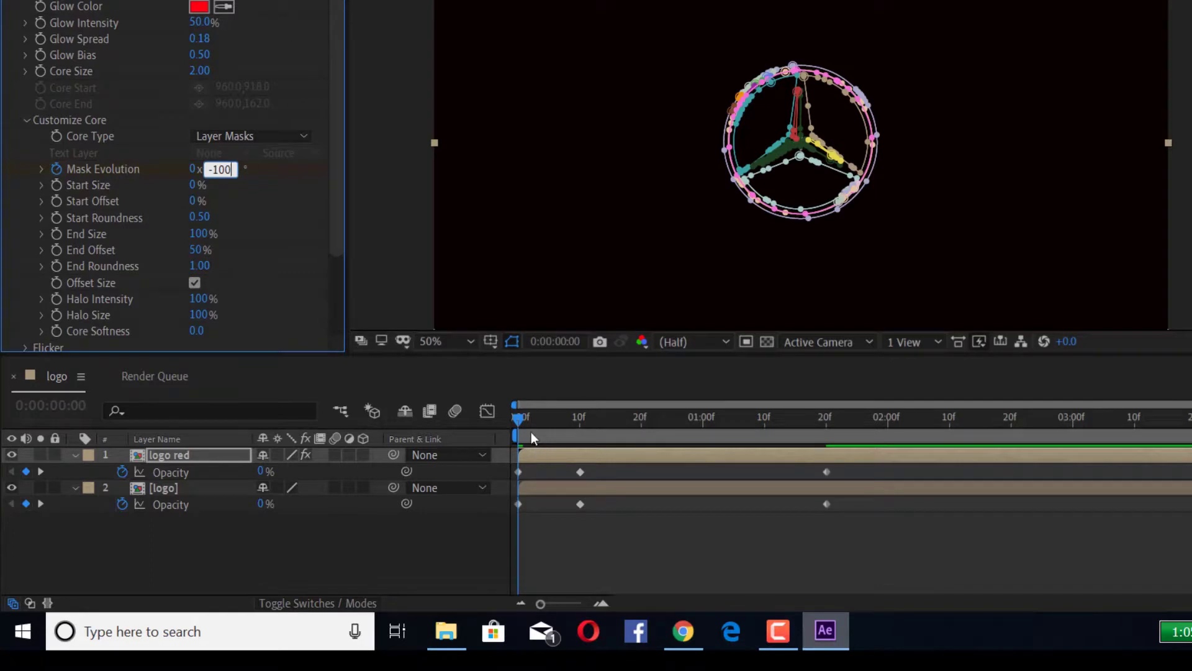
# Keyframe the logo red layer's Saber Mask Evolution at 200° at 0:00:01:20
pyautogui.moveTo(521, 421); pyautogui.dragTo(827, 441)
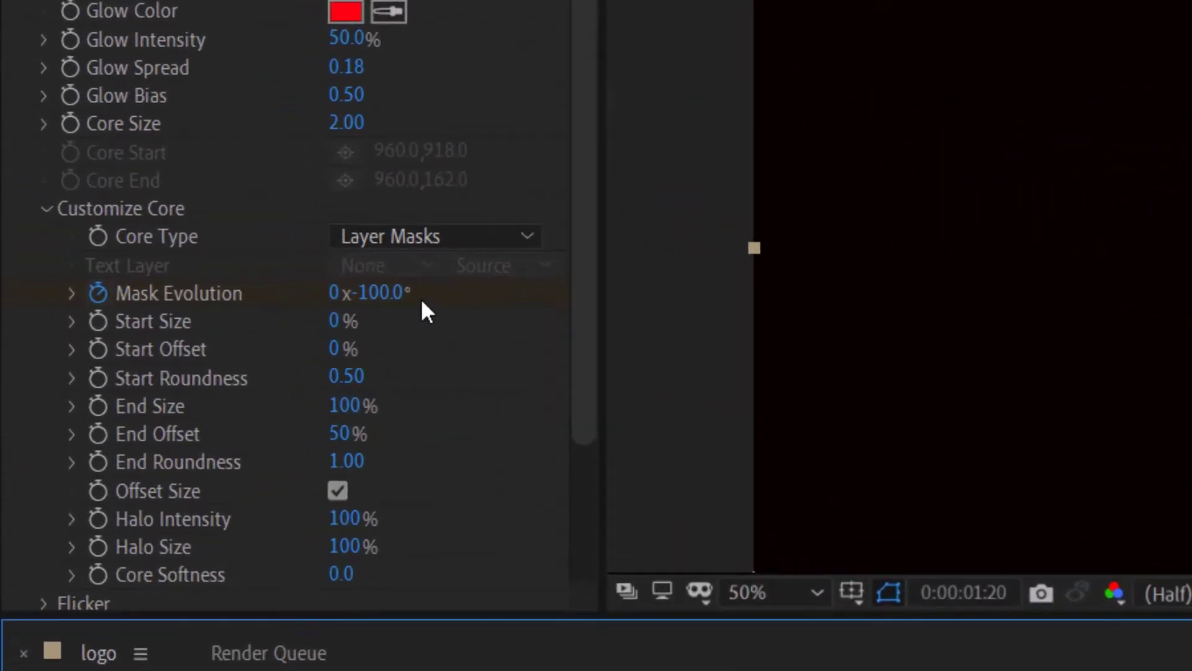
pyautogui.click(391, 292)
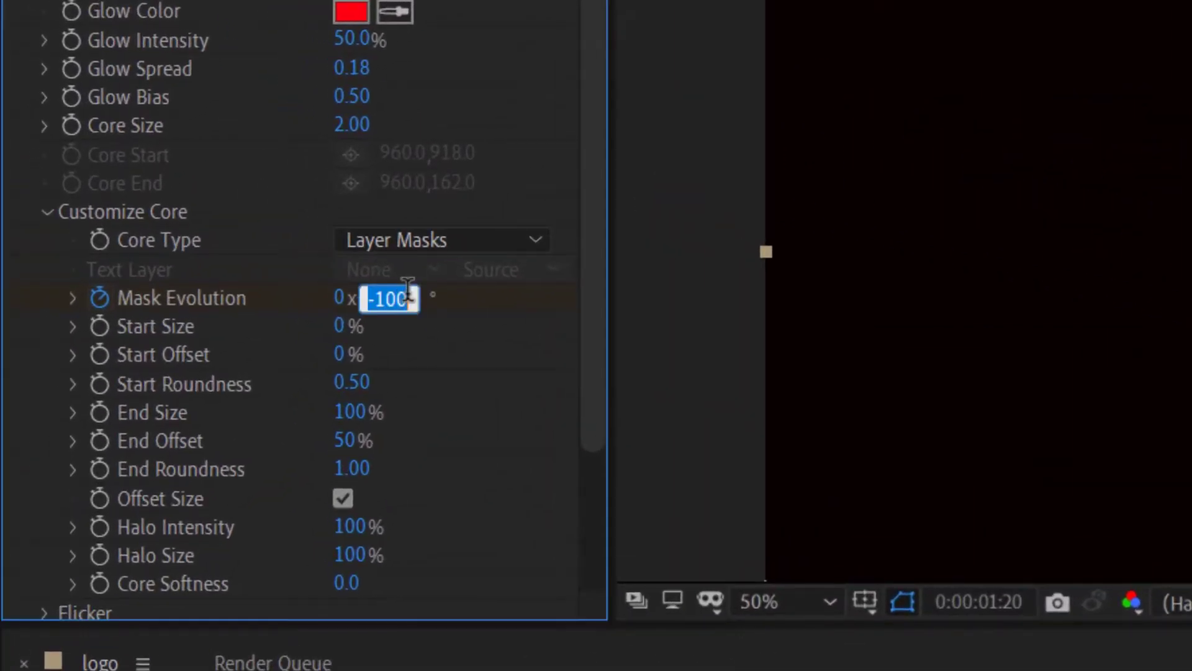
pyautogui.press('BackSpace')
pyautogui.write('200')
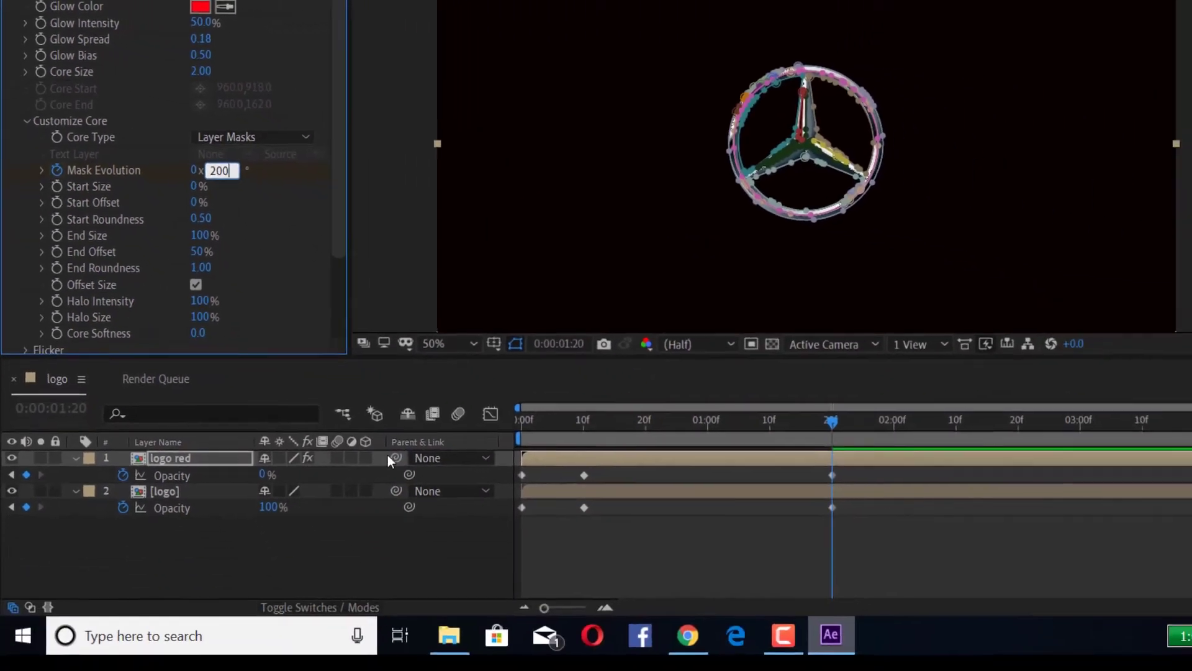
# Reveal the logo red layer's keyframed properties and add a Saber Core Size keyframe of 2.00 at 0:00:01:00
pyautogui.click(184, 457)
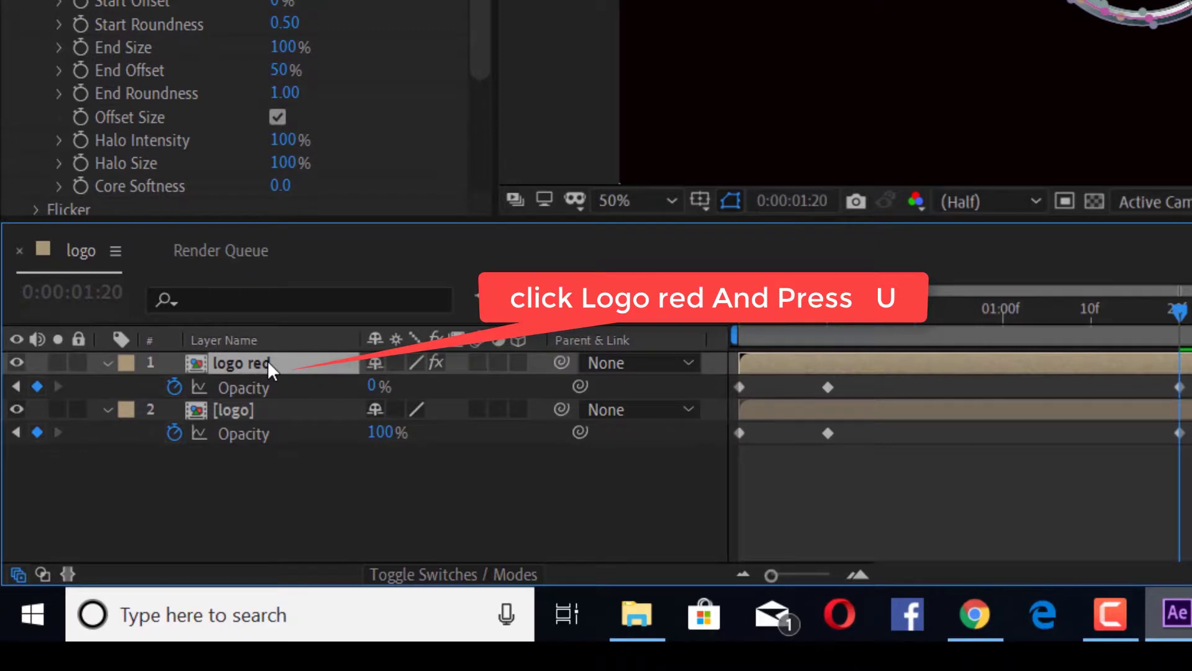
pyautogui.press('u')
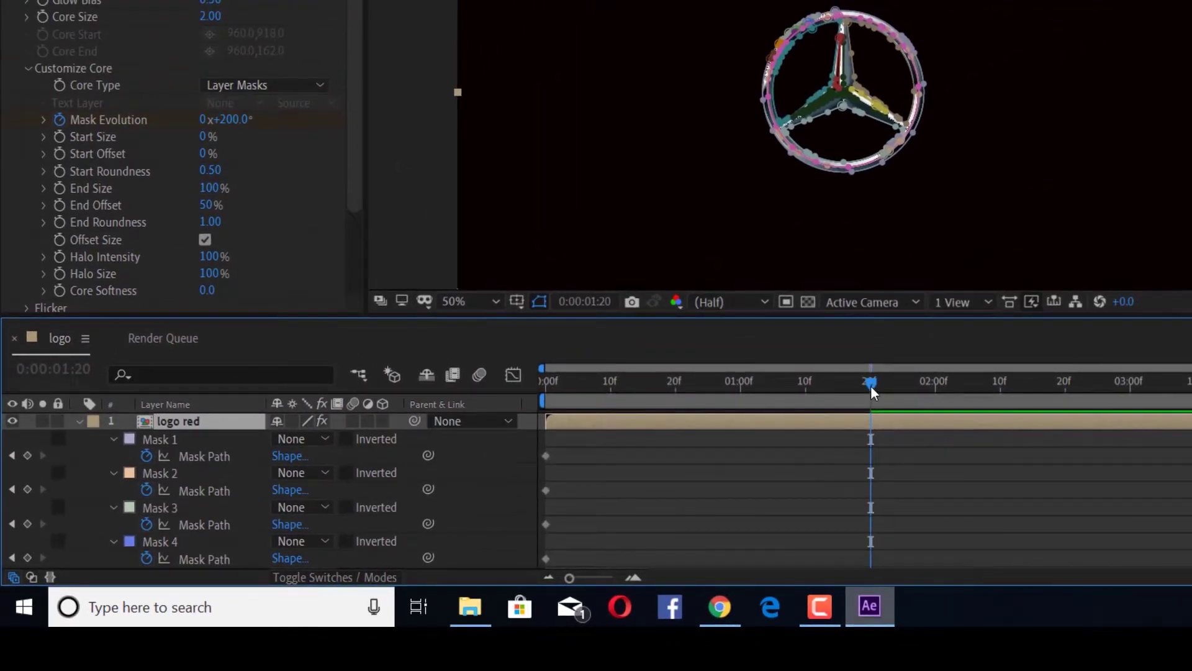
pyautogui.moveTo(870, 385); pyautogui.dragTo(741, 388)
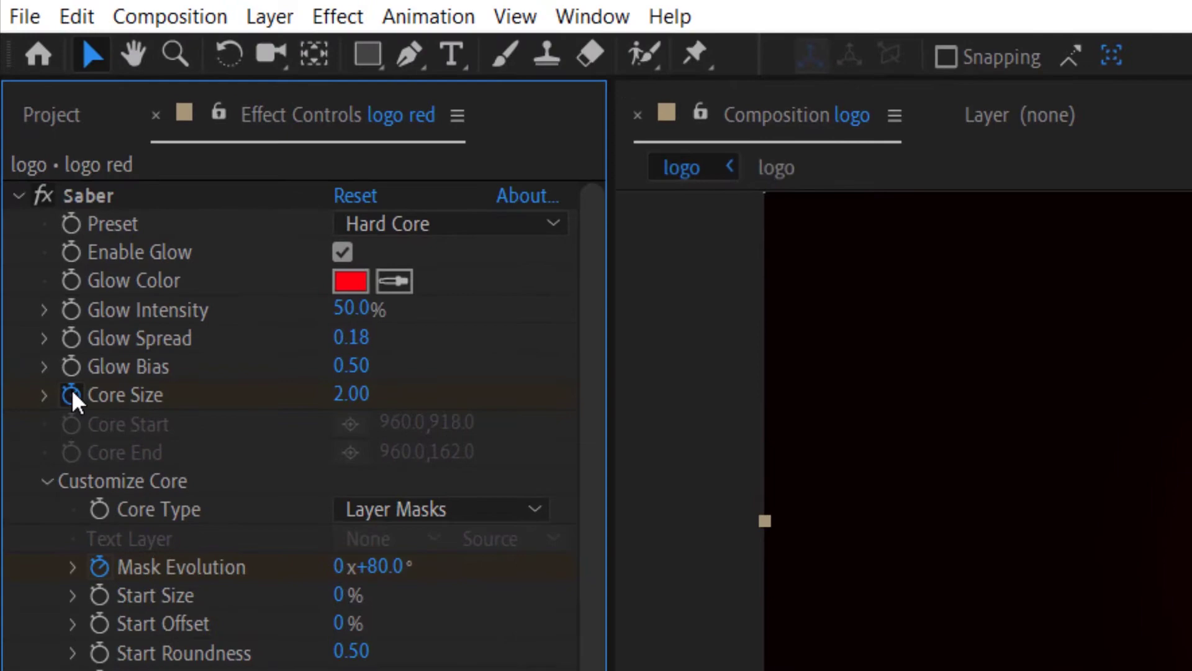
pyautogui.click(34, 187)
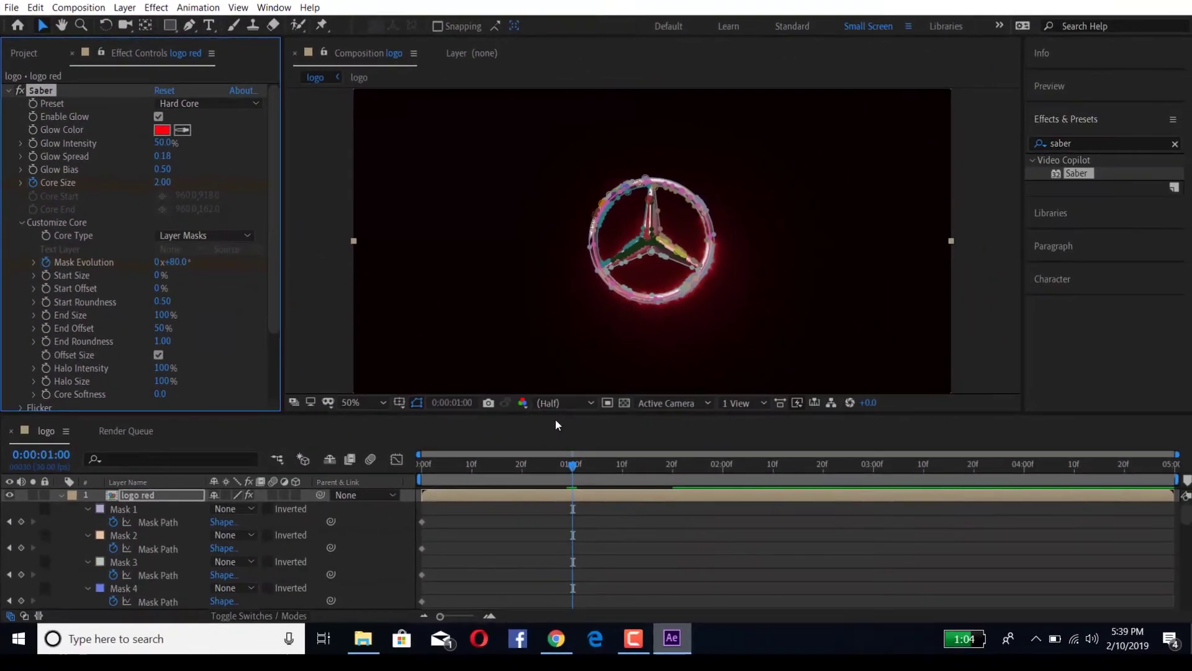
# Keyframe the logo red layer's Core Size at 0.5 at 0:00:01:20 and collapse the layer's properties
pyautogui.moveTo(573, 465); pyautogui.dragTo(678, 475)
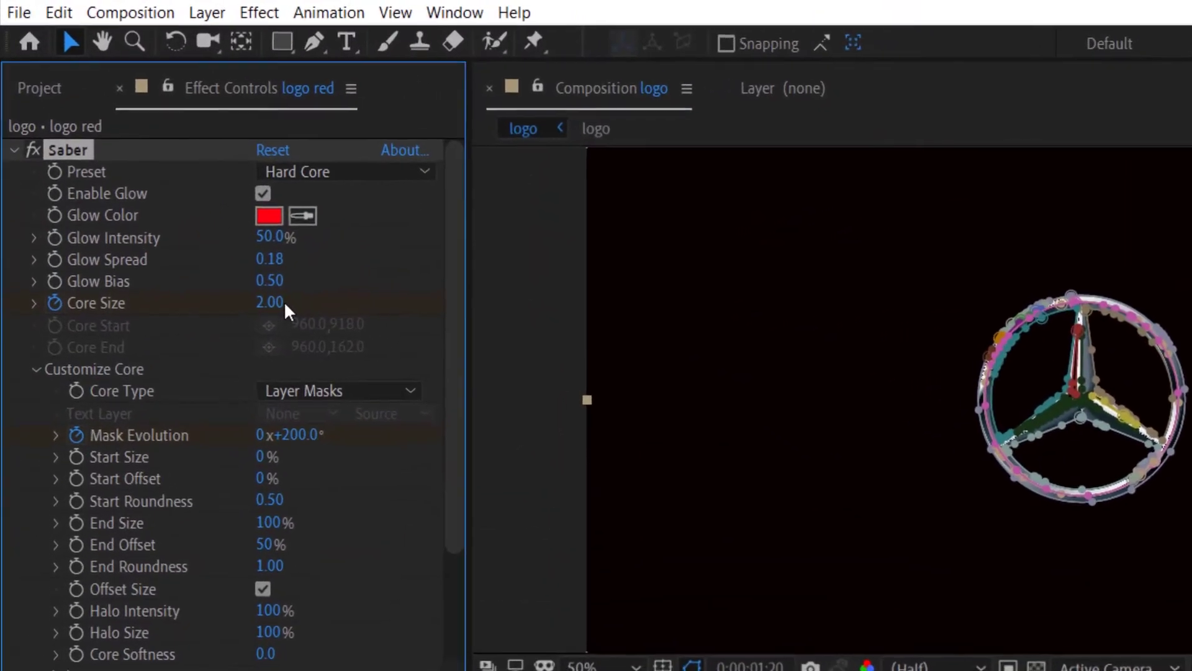
pyautogui.click(285, 302)
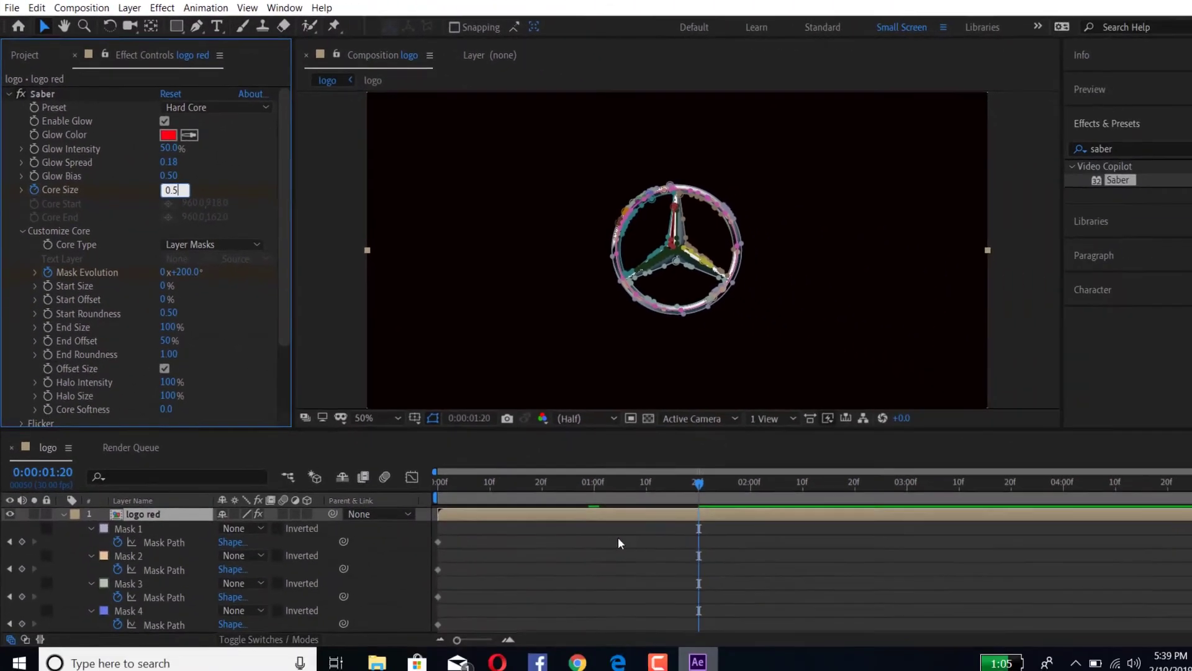
pyautogui.click(733, 553)
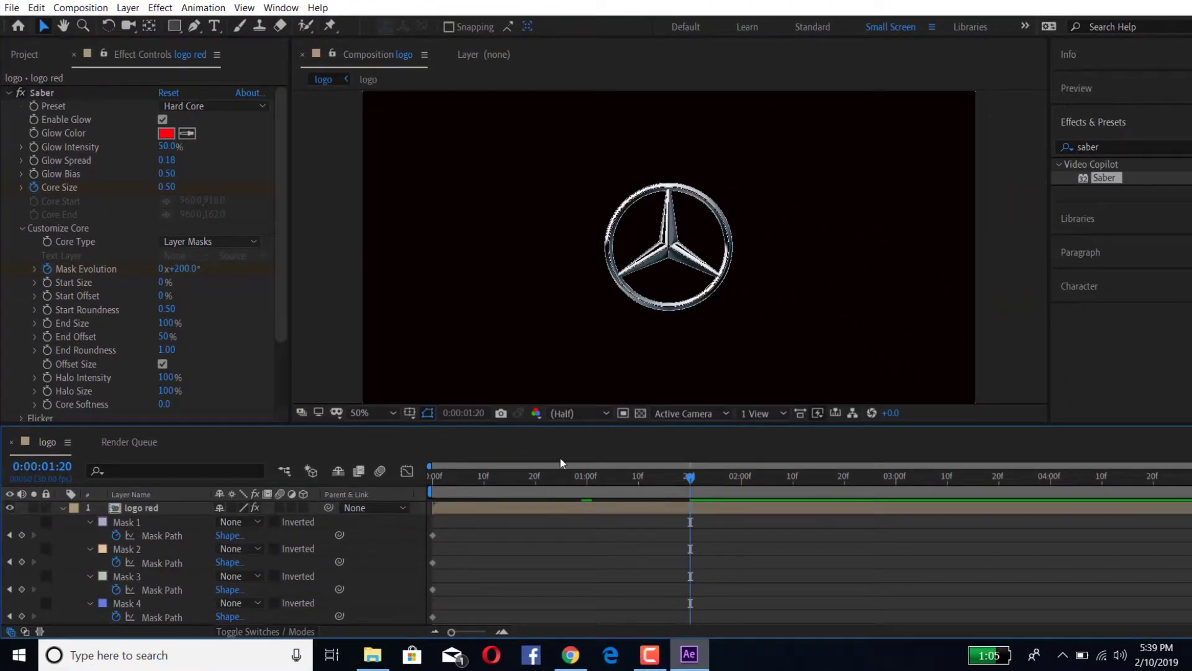
pyautogui.click(63, 508)
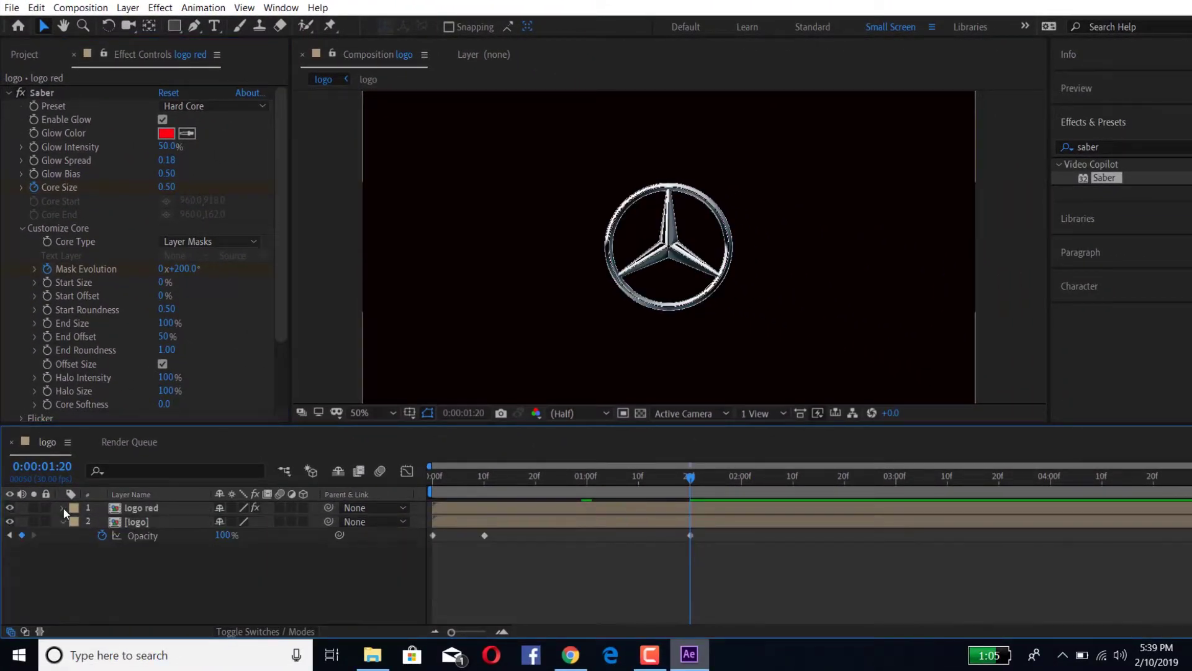
# Duplicate the logo red layer and rename the copy "logo green"
pyautogui.click(160, 508)
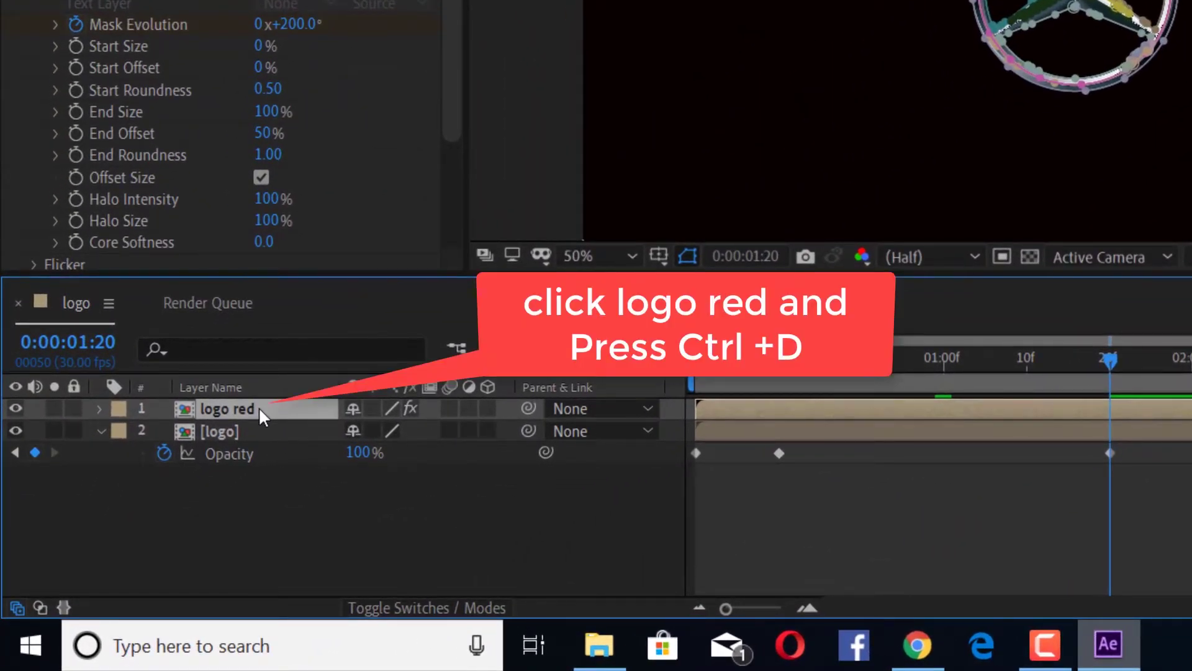
pyautogui.hotkey('ctrl', 'd')
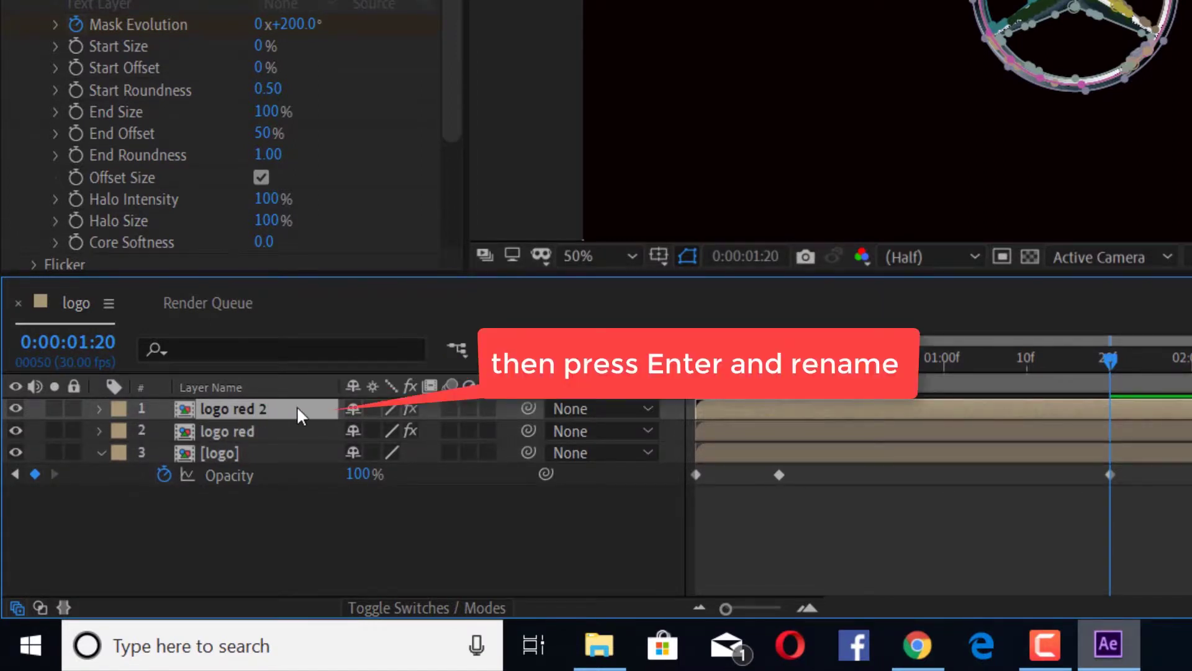
pyautogui.press('Return')
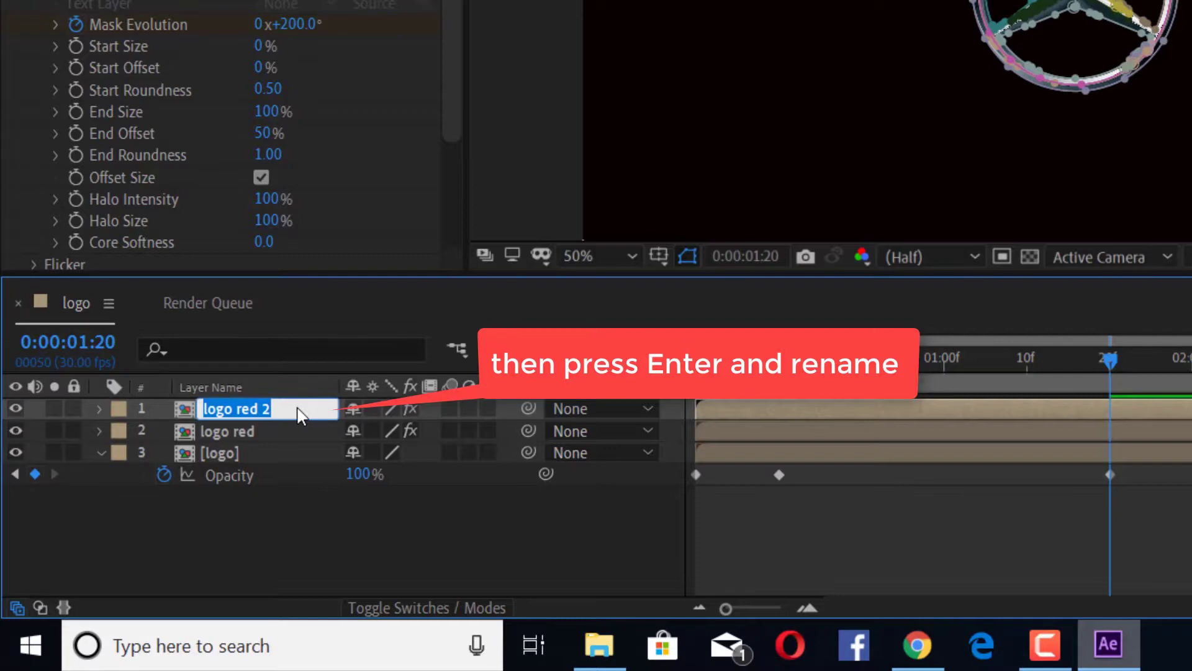
pyautogui.write('logo')
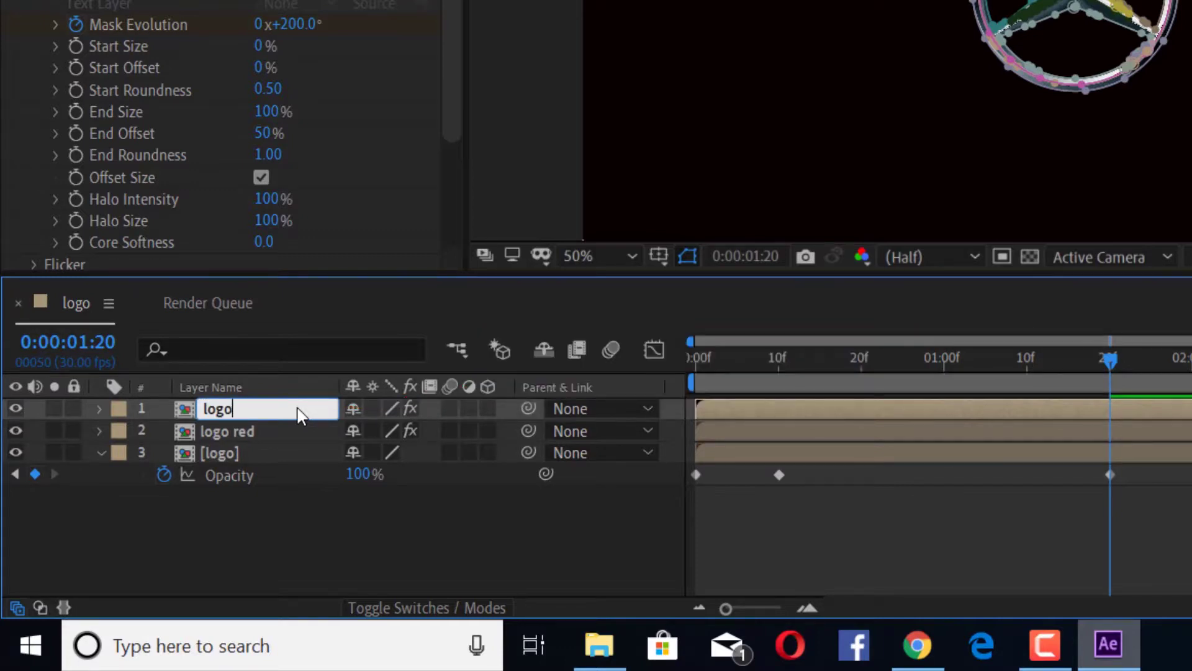
pyautogui.write(' green')
pyautogui.click(242, 409)
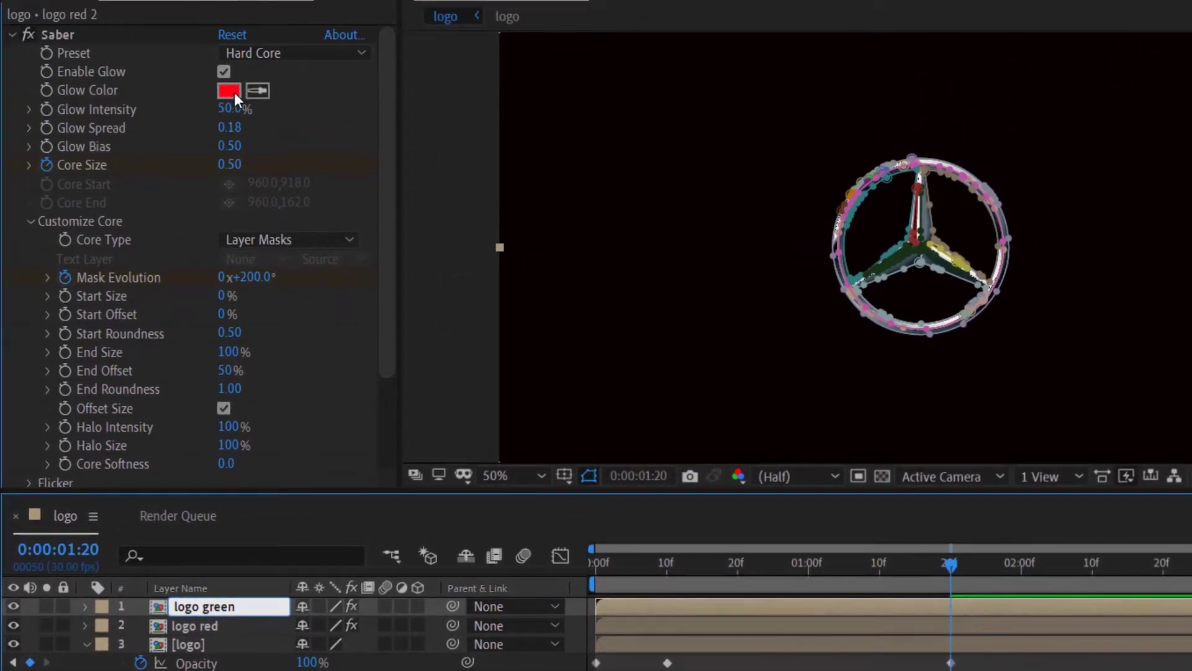
# Change the logo green layer's Saber Glow Color to green 00FF22
pyautogui.click(234, 92)
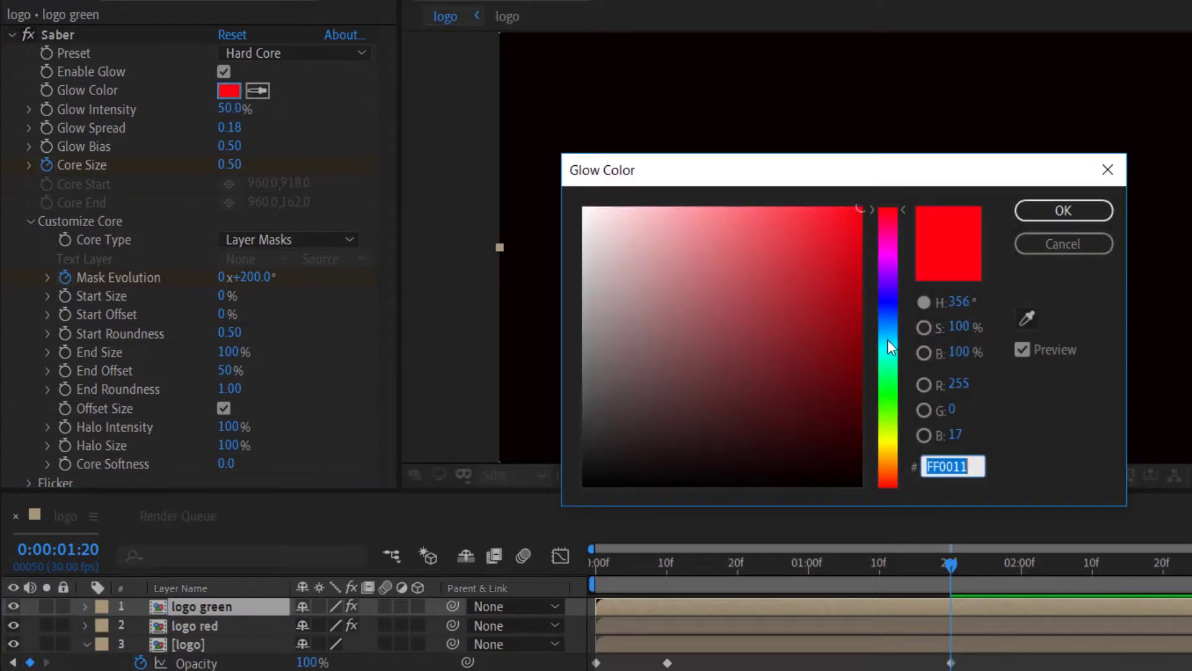
pyautogui.click(896, 386)
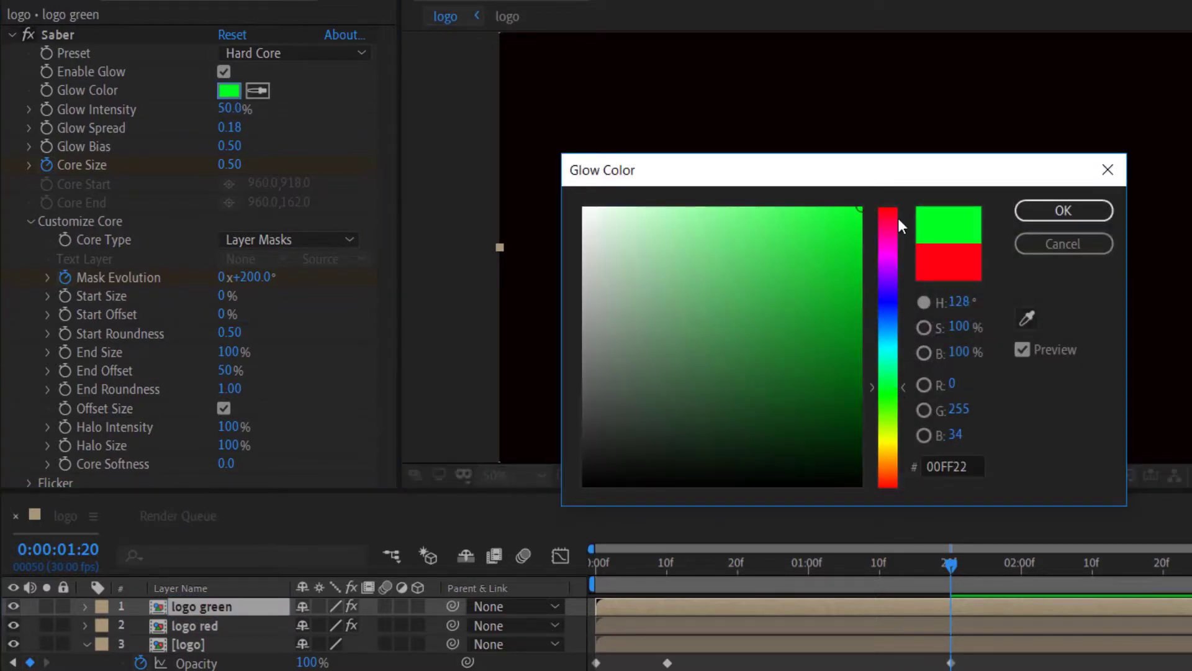
pyautogui.click(1061, 207)
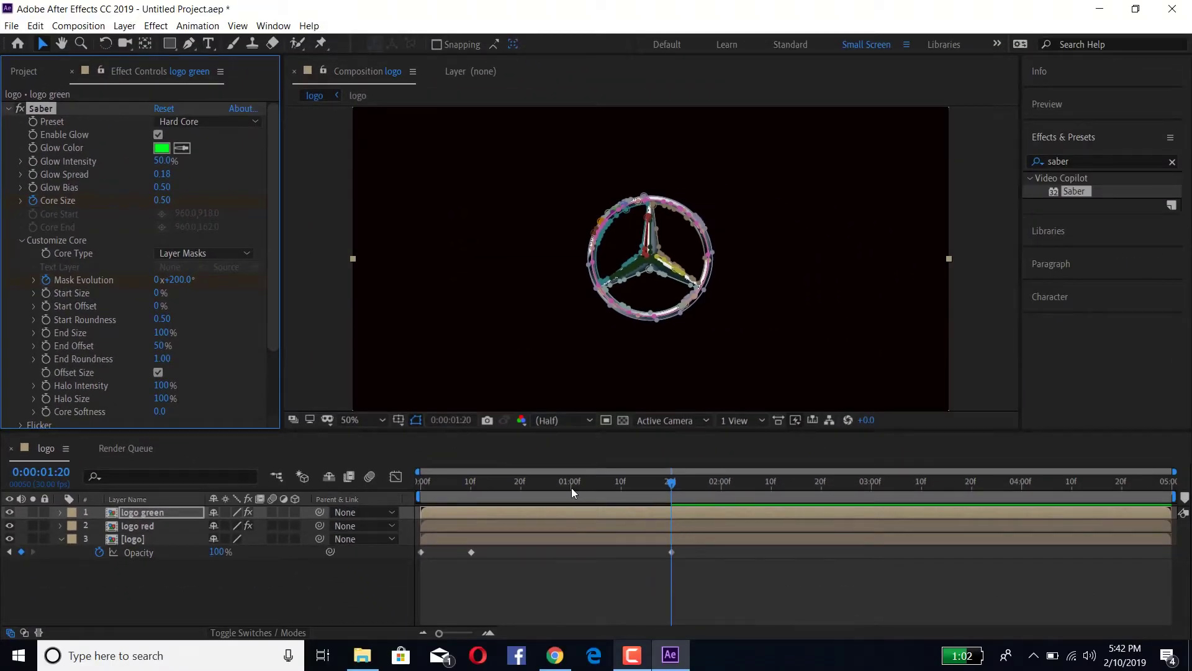
# Preview the green glow around 0:00:01:00 and reveal the logo green layer's keyframed Saber properties in the timeline
pyautogui.click(667, 481)
pyautogui.moveTo(634, 481); pyautogui.dragTo(564, 483)
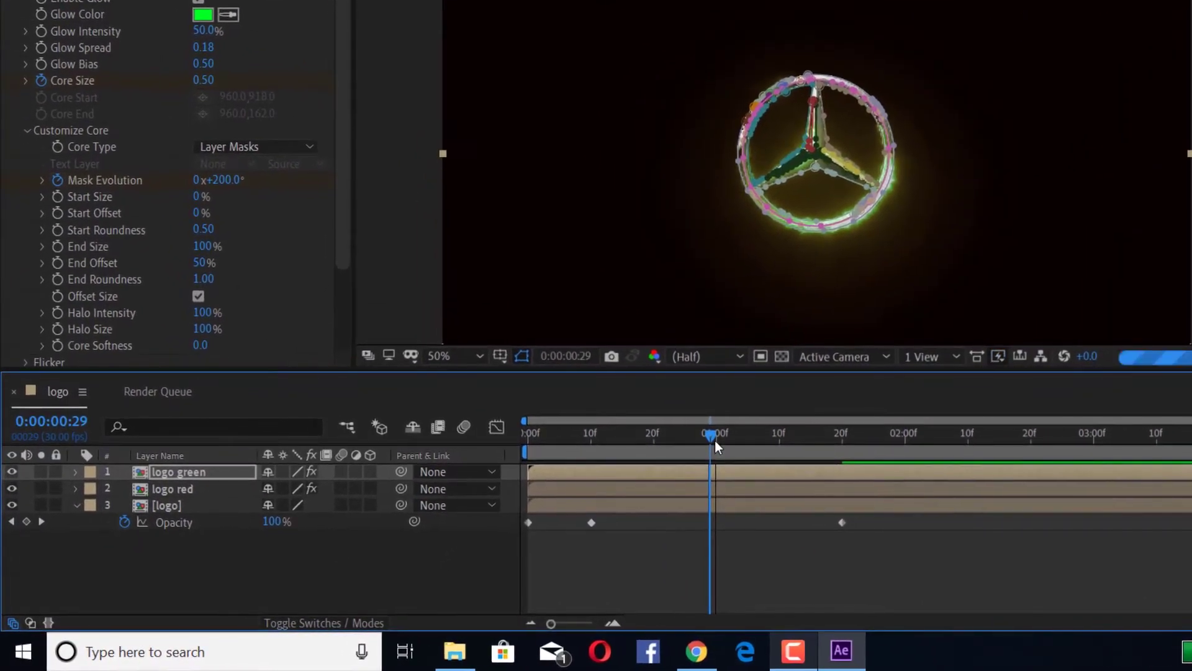
pyautogui.click(685, 447)
pyautogui.click(213, 472)
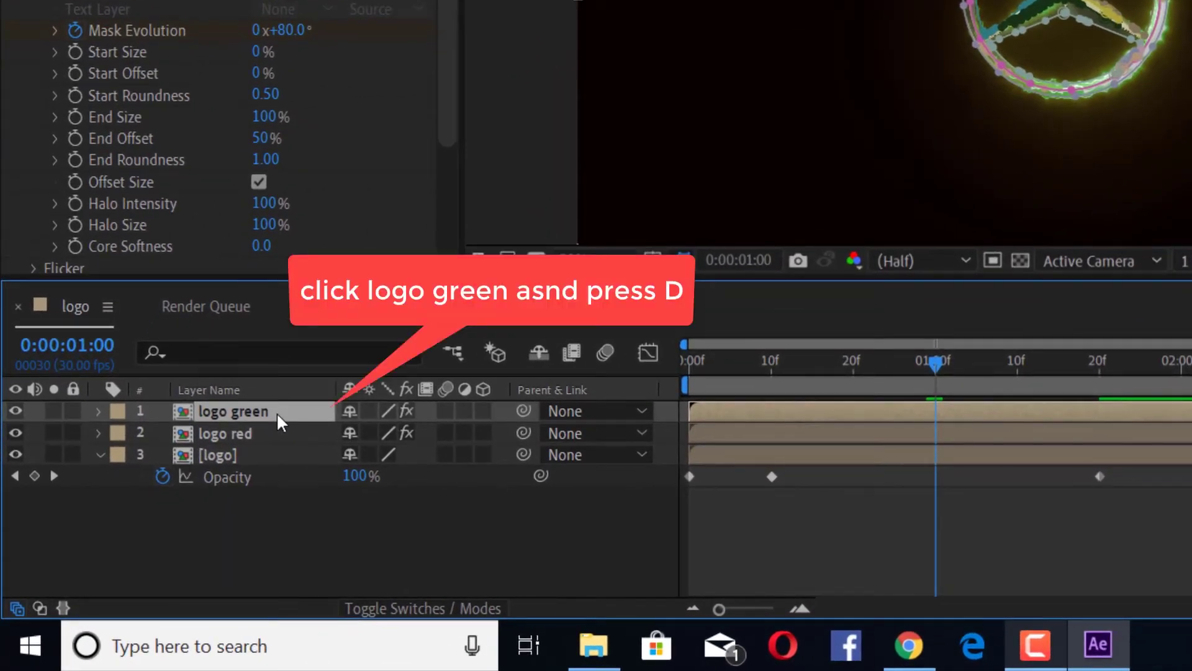
pyautogui.press('m')
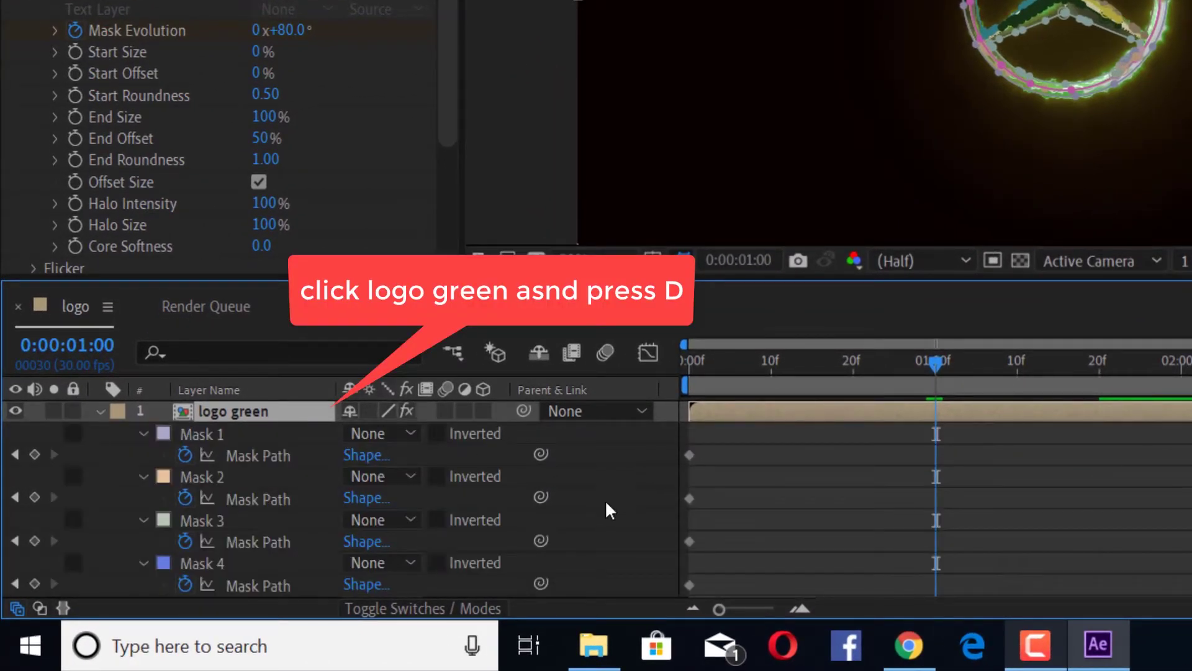
pyautogui.scroll(-10, 605, 500)
pyautogui.scroll(-5, 605, 511)
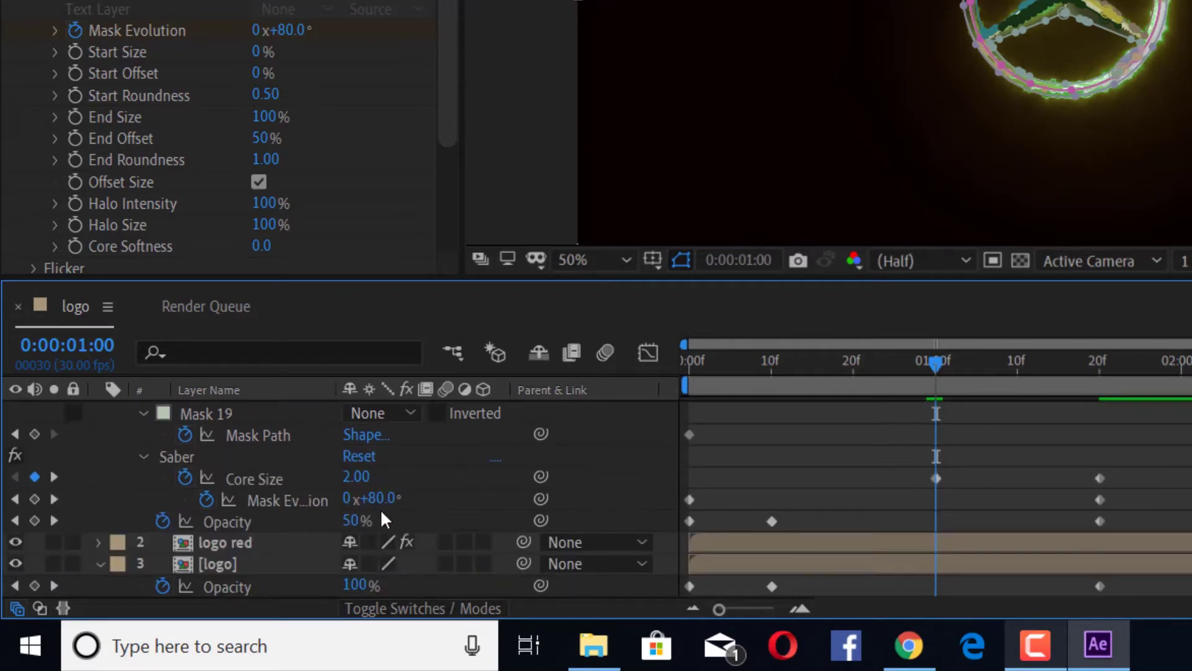
# Set the logo green layer's Mask Evolution keyframe at 0:00:00:00 to 200°
pyautogui.click(687, 496)
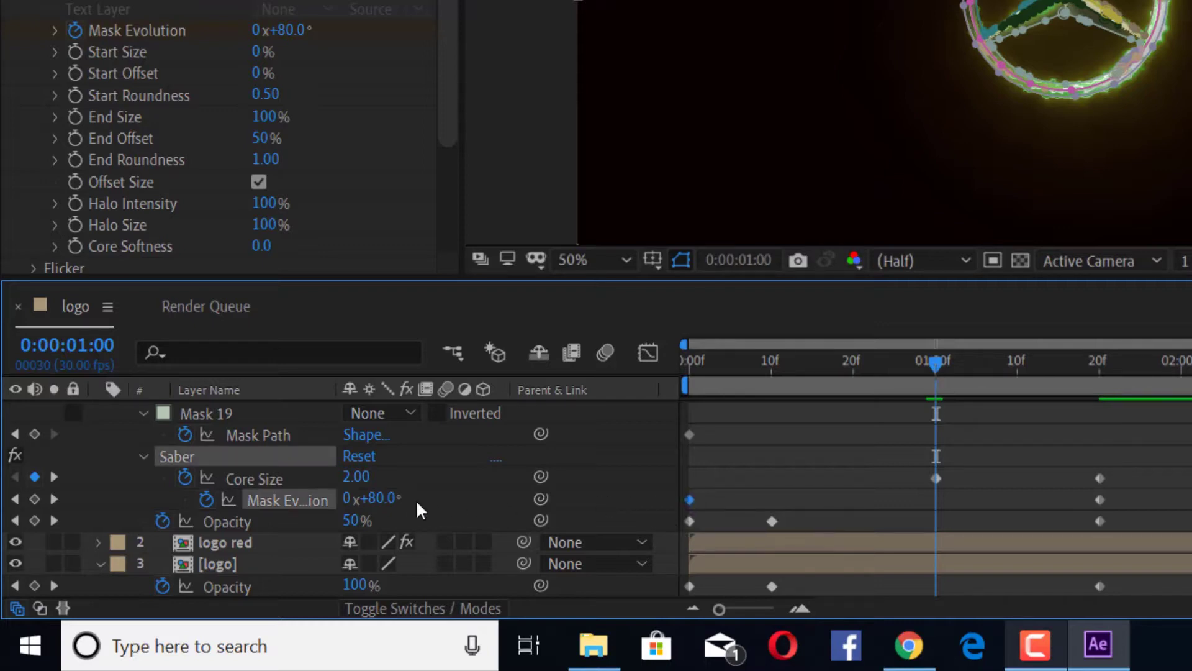
pyautogui.click(385, 499)
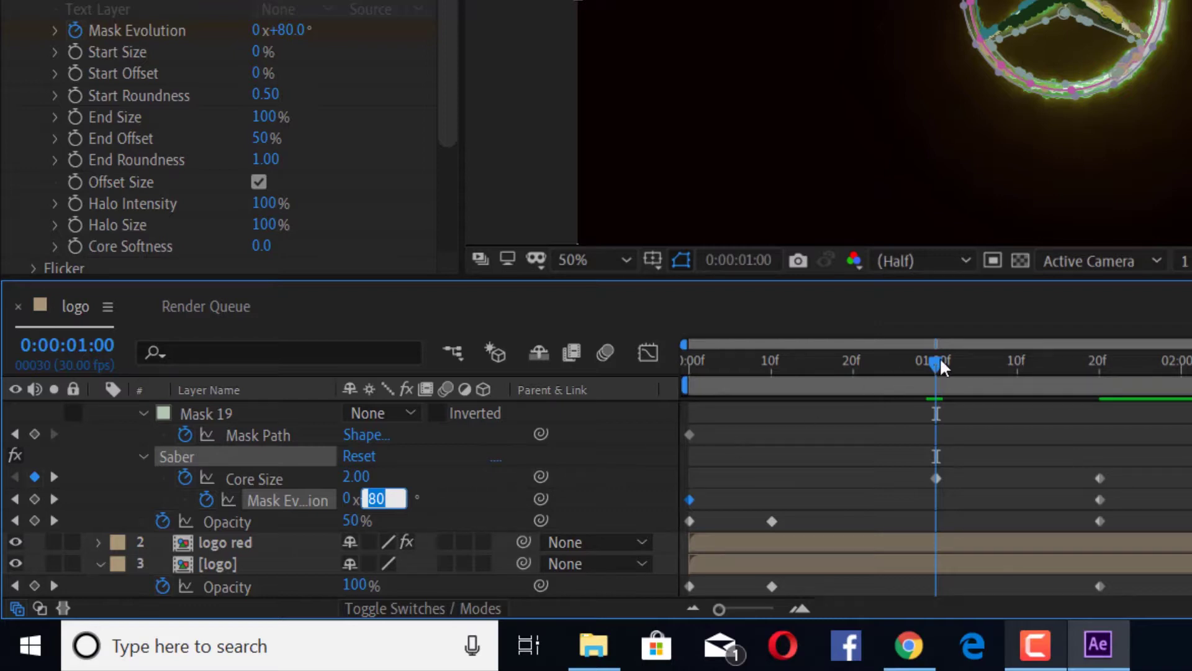
pyautogui.press('Return')
pyautogui.moveTo(835, 362); pyautogui.dragTo(676, 355)
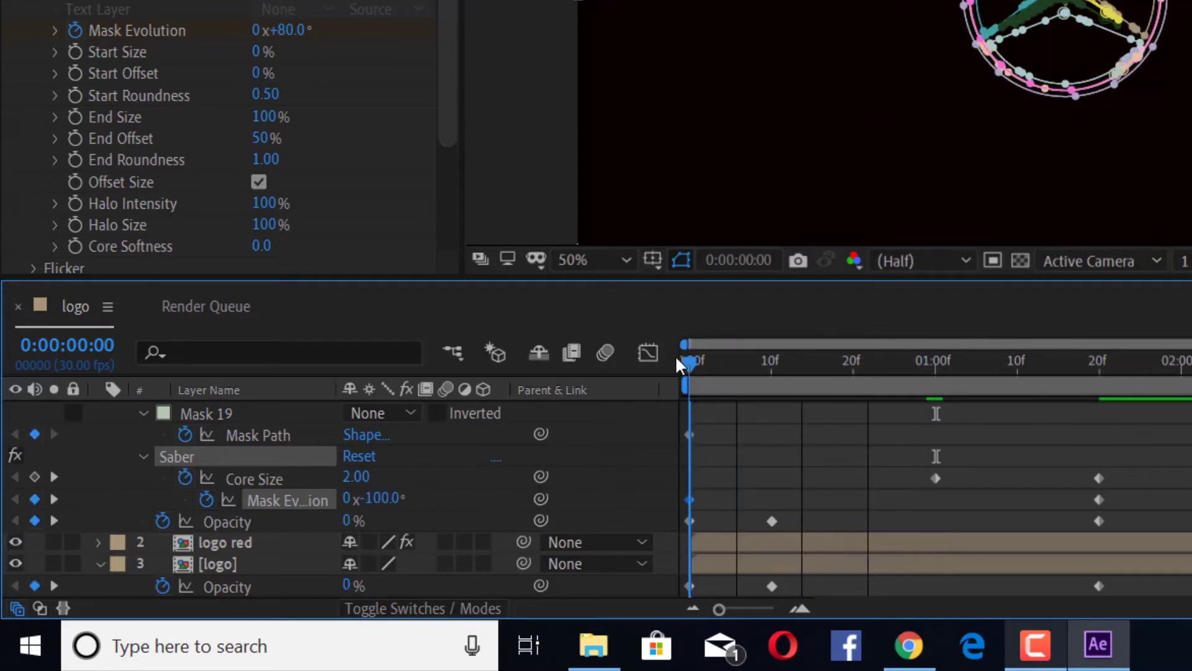
pyautogui.click(393, 499)
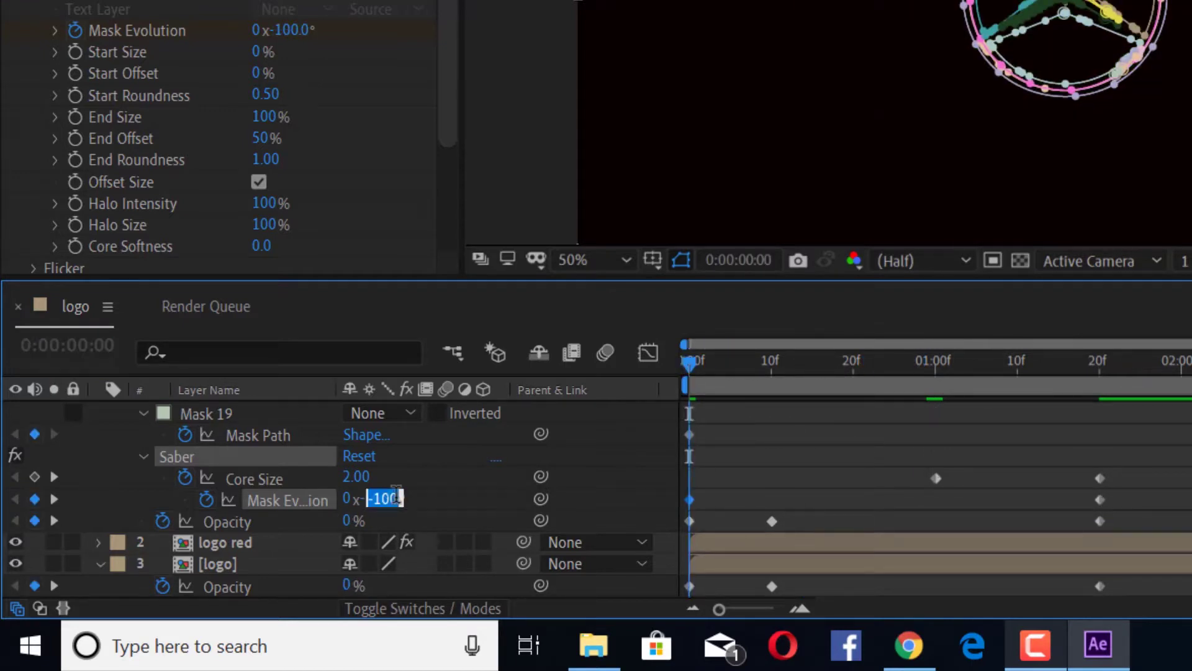
pyautogui.write('2')
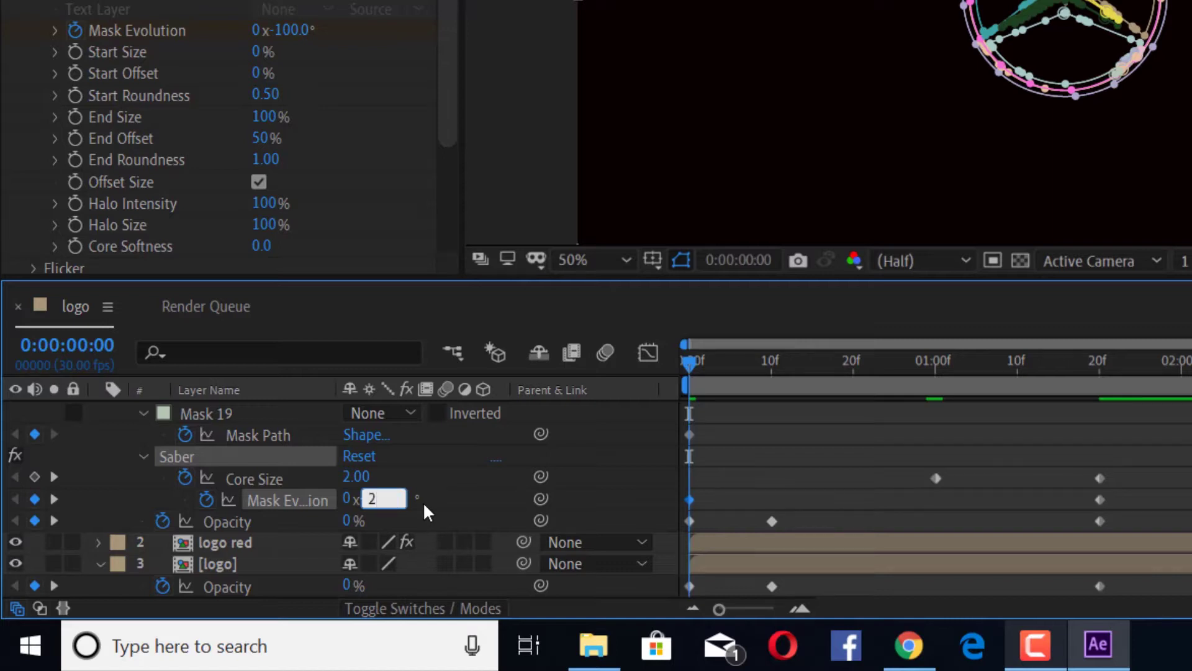
pyautogui.write('00')
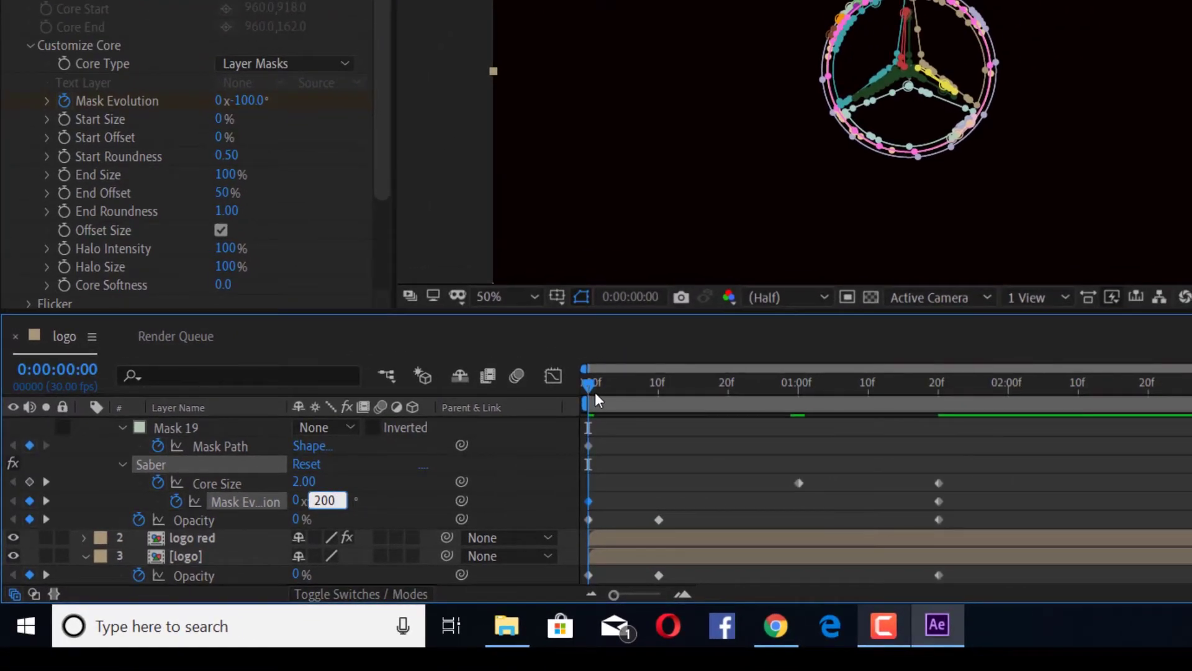
pyautogui.press('Return')
# Set the logo green layer's Mask Evolution keyframe at 0:00:01:20 to -100°
pyautogui.press('space')
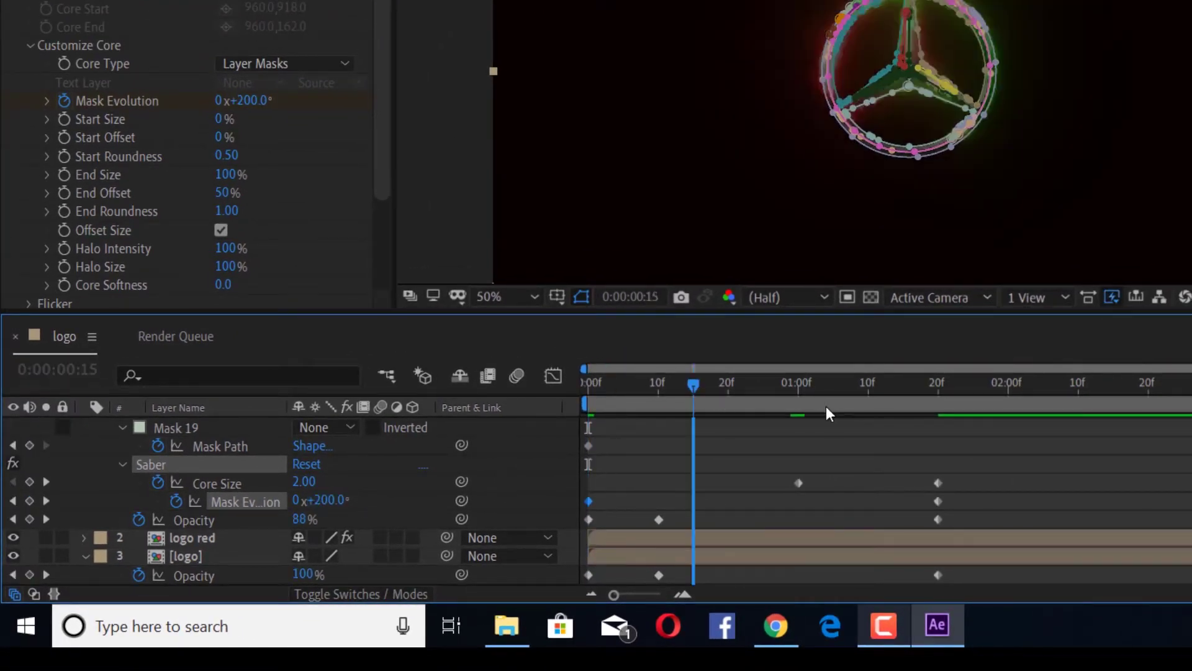
pyautogui.moveTo(877, 411); pyautogui.dragTo(939, 407)
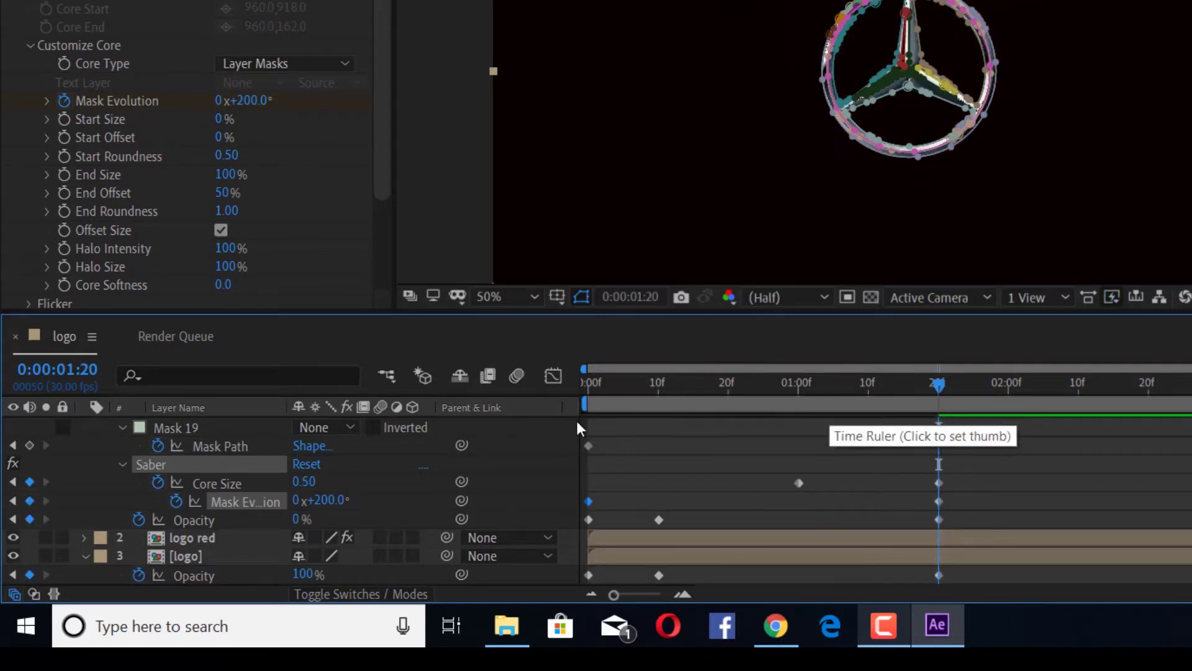
pyautogui.click(334, 500)
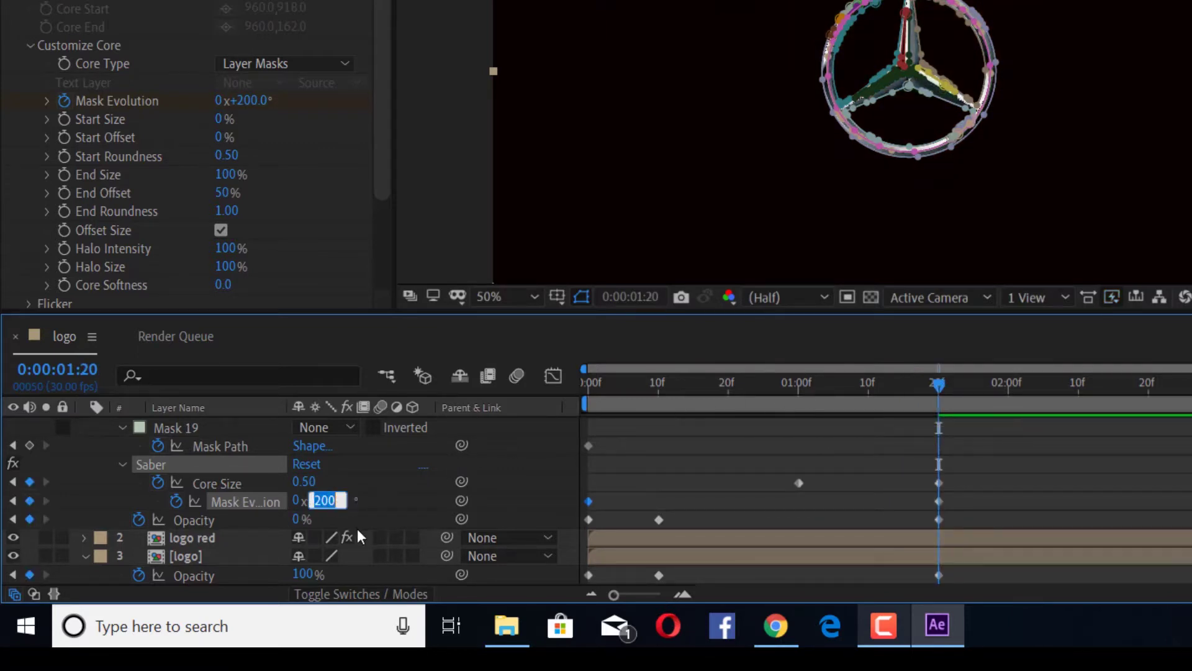
pyautogui.press('BackSpace')
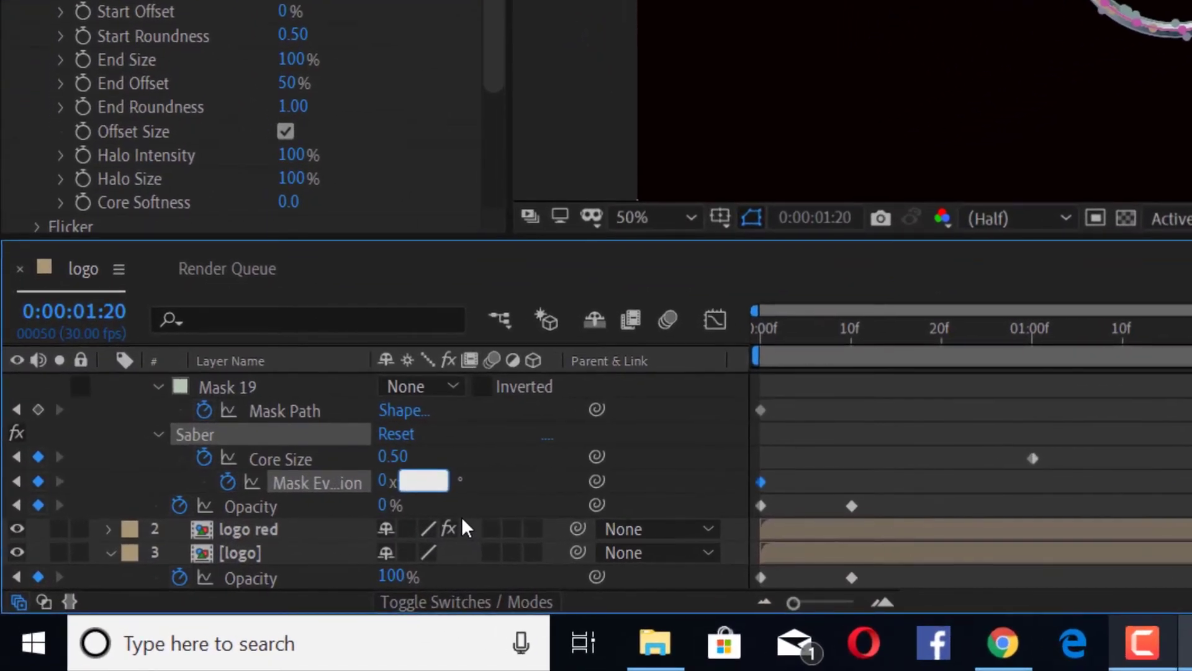
pyautogui.write('-100')
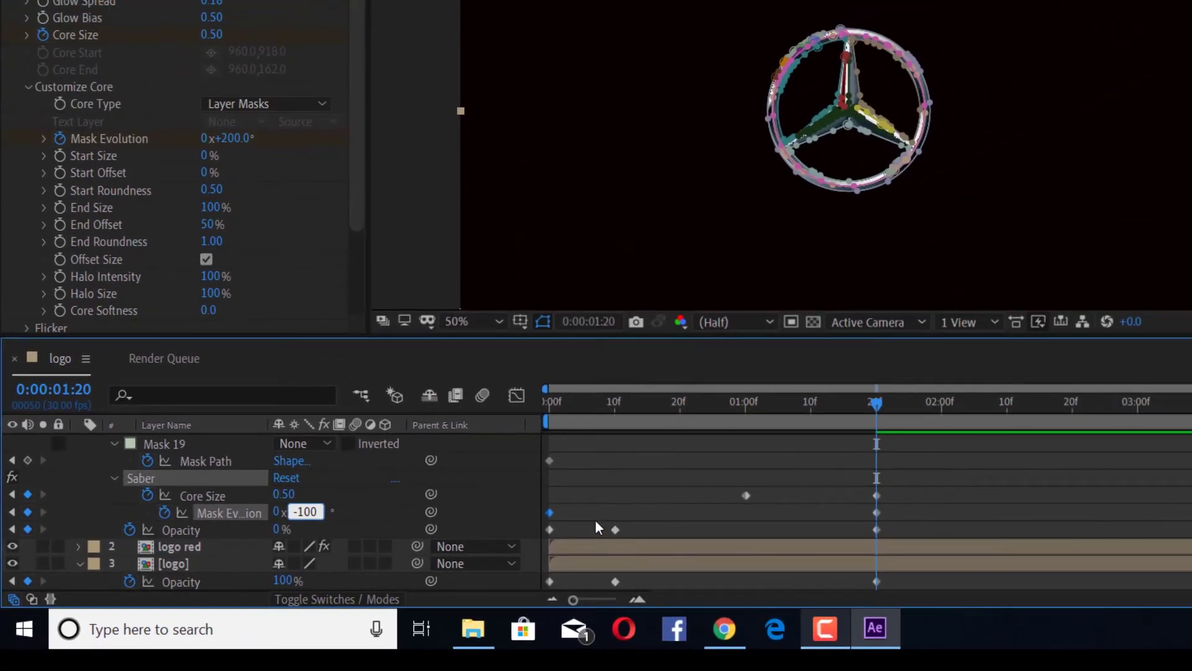
pyautogui.click(581, 502)
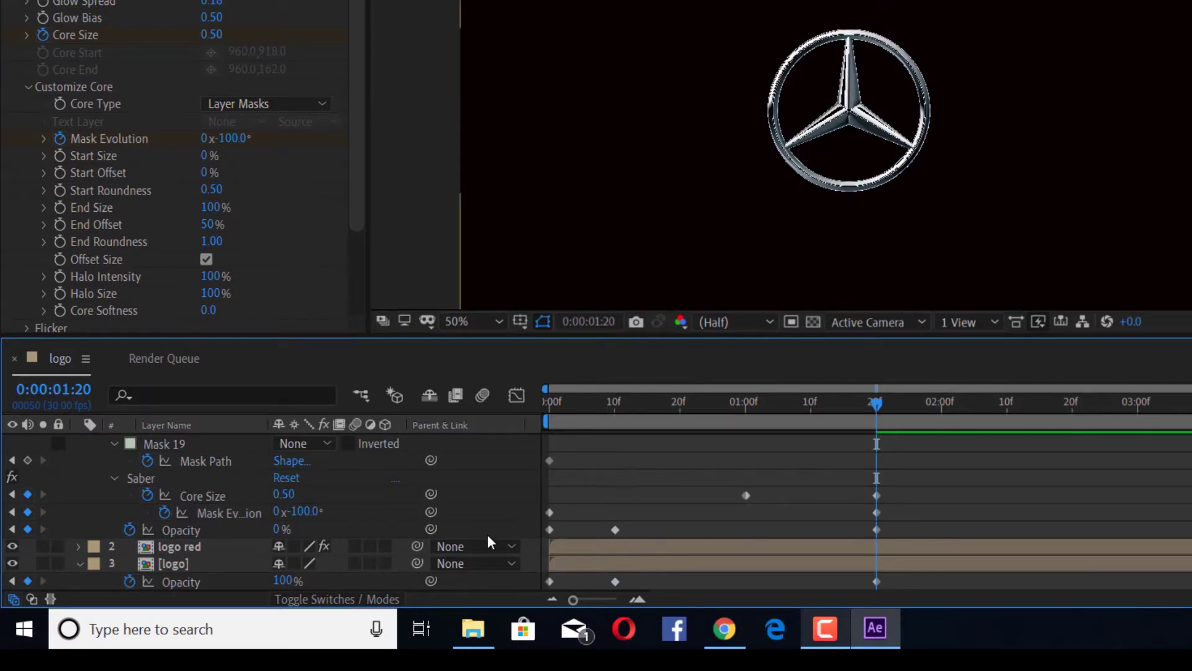
# Reveal the logo red layer's keyframed properties in the timeline and check its Saber Mask Evolution and Opacity keyframes
pyautogui.click(234, 543)
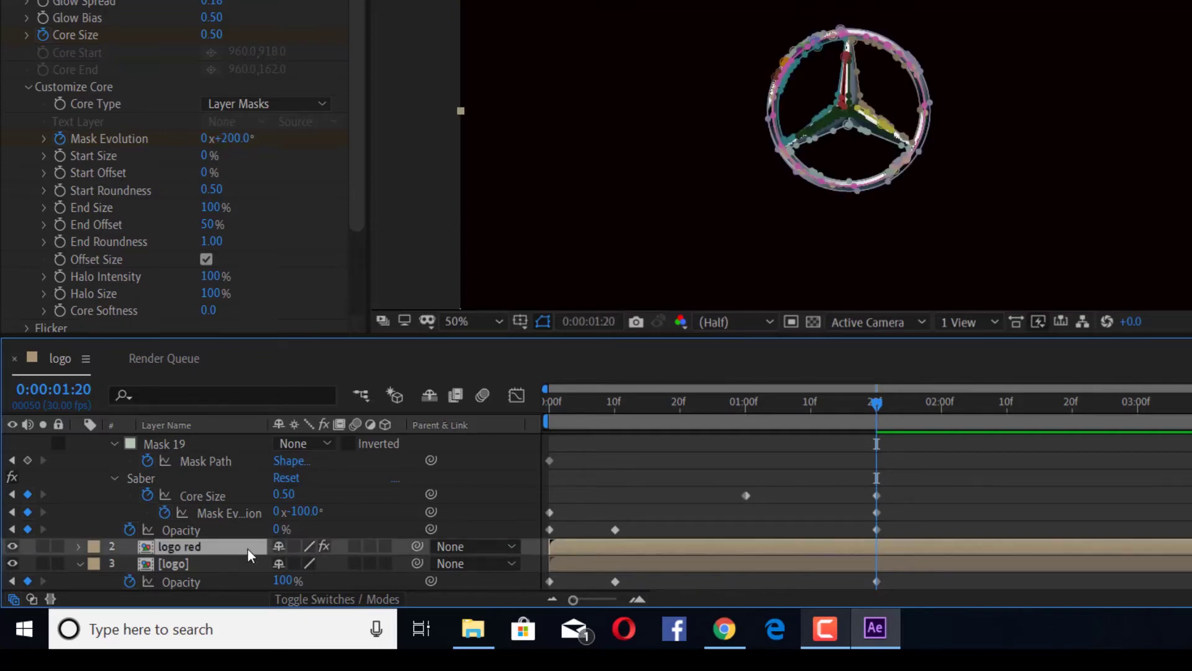
pyautogui.press('u')
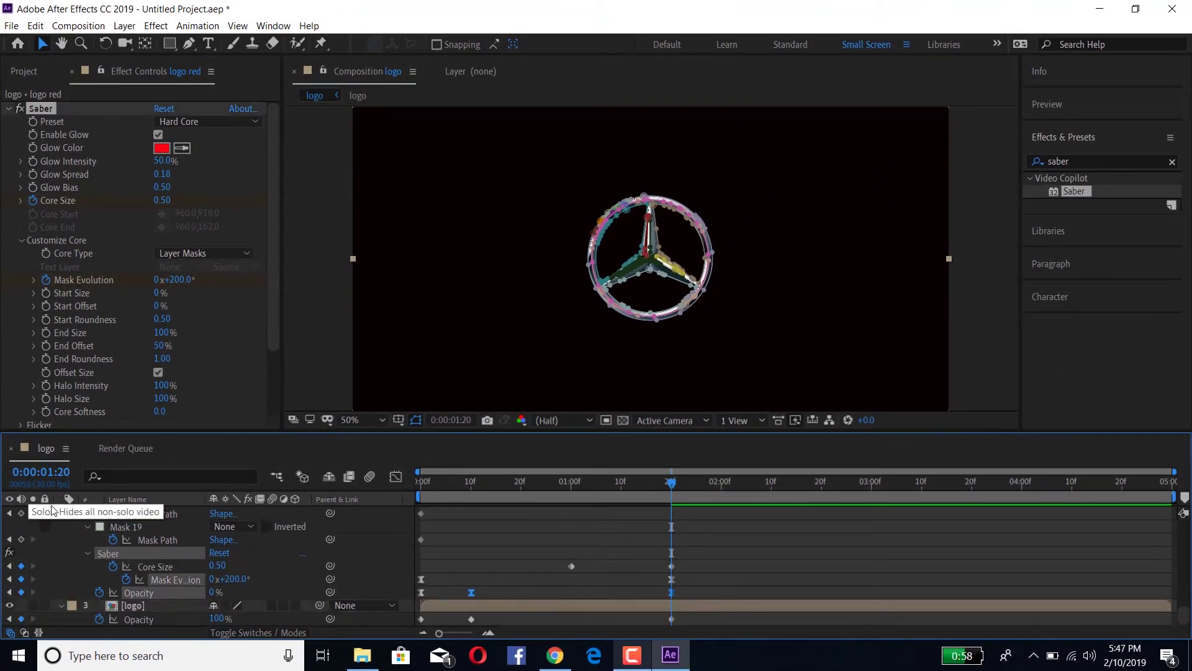
pyautogui.scroll(1, 60, 520)
pyautogui.scroll(10, 60, 520)
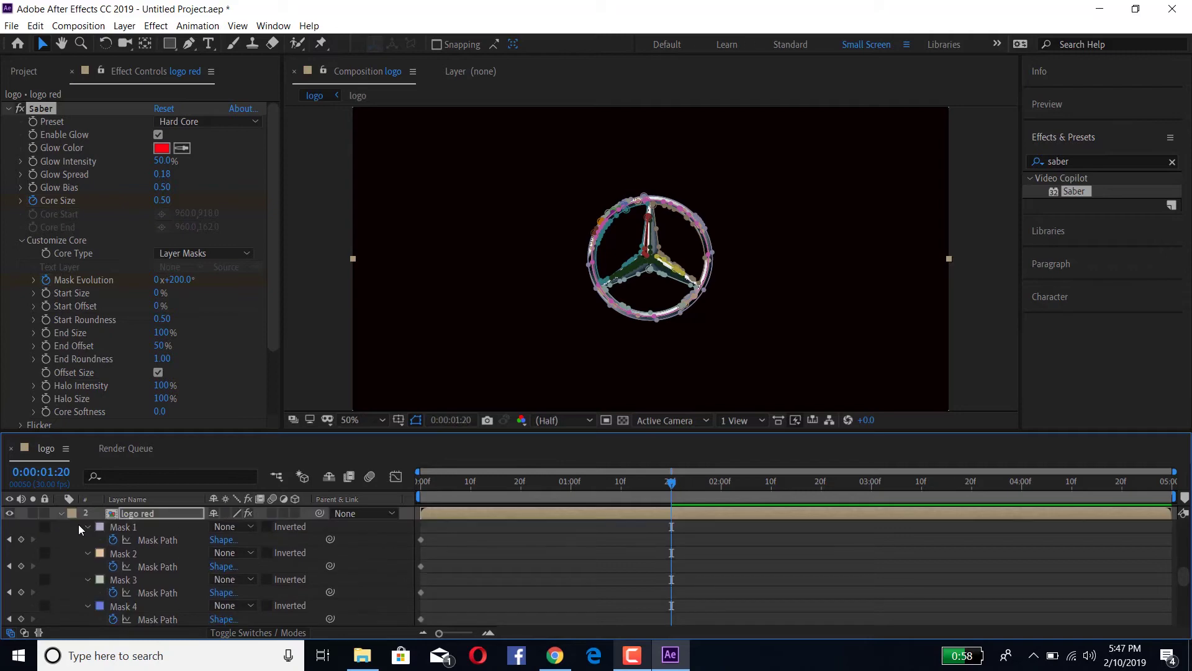
# Collapse the expanded properties of the logo red, logo and logo green layers in the timeline
pyautogui.click(65, 513)
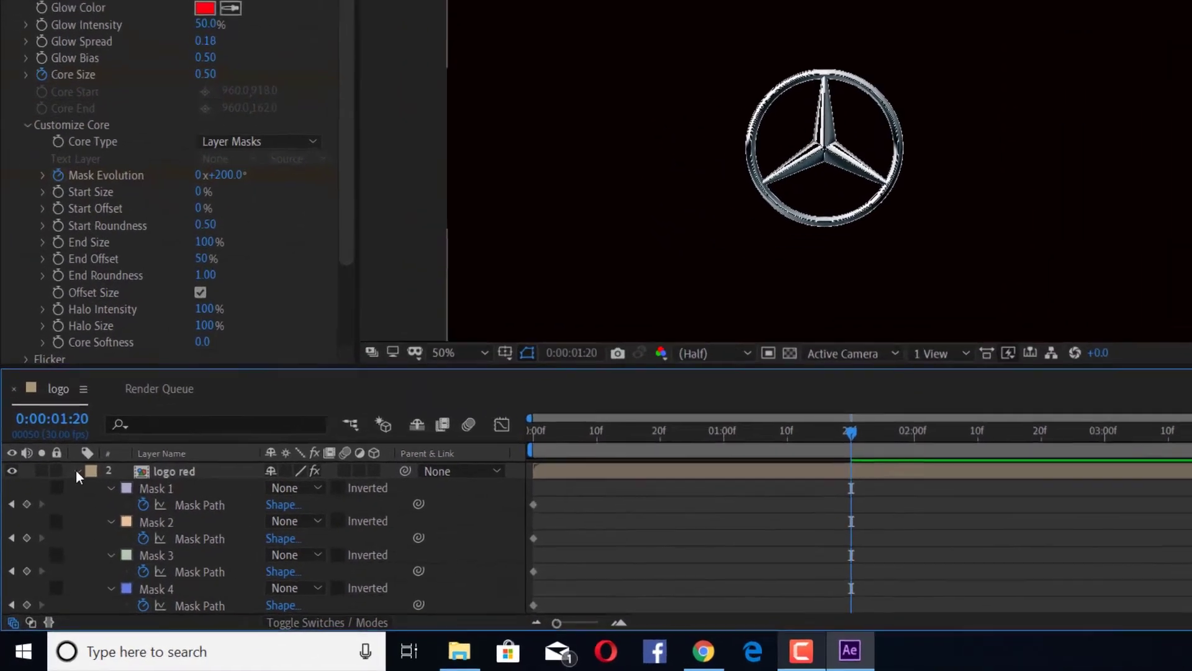
pyautogui.click(61, 513)
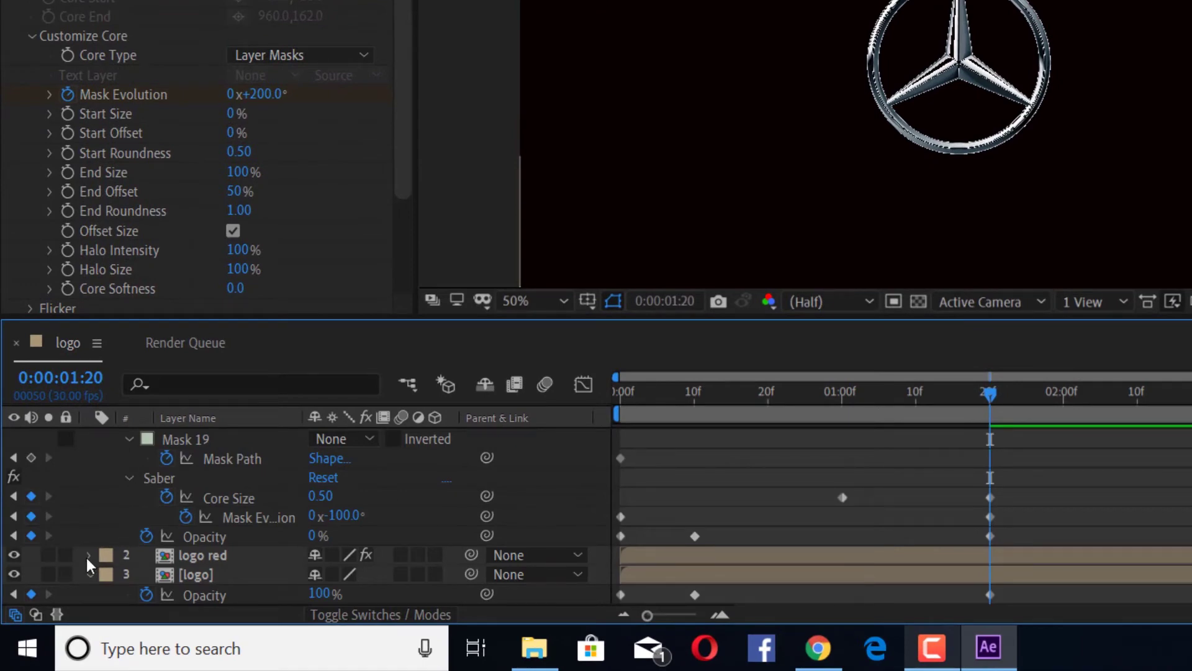
pyautogui.click(89, 575)
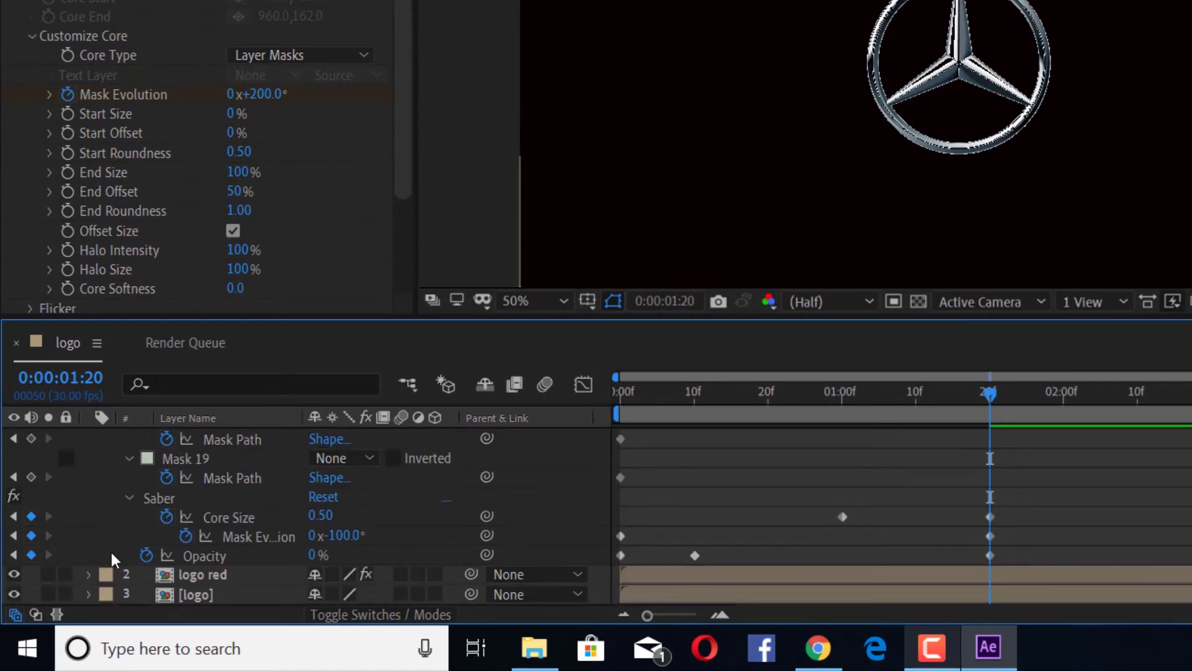
pyautogui.scroll(15, 110, 546)
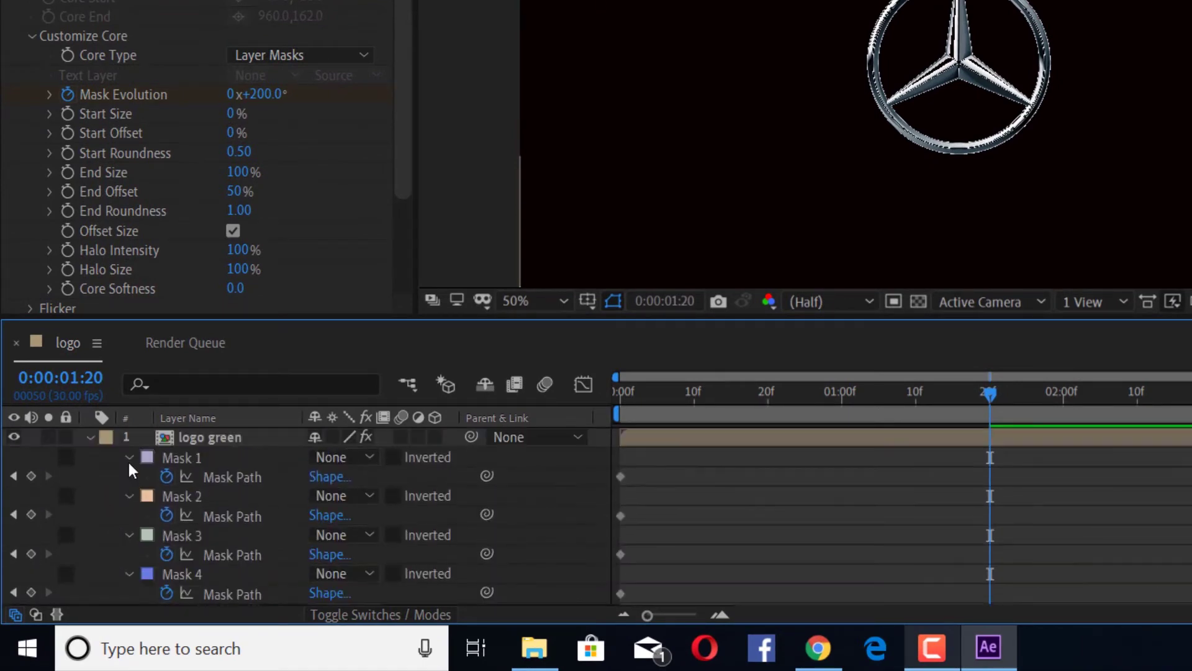
pyautogui.click(88, 436)
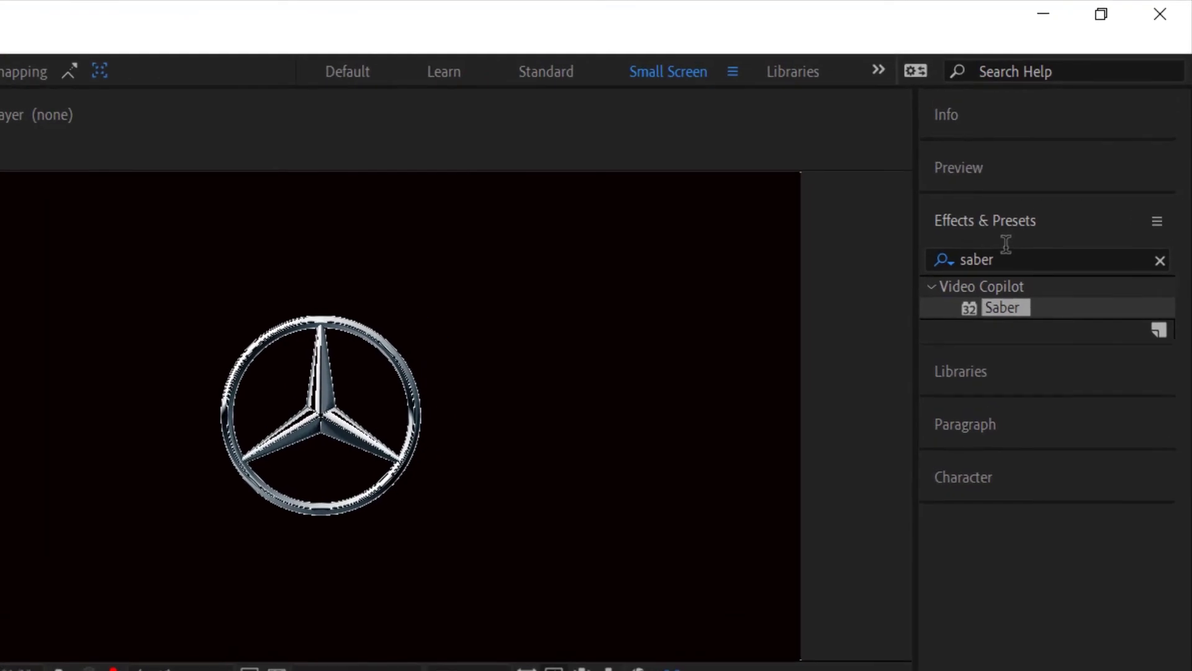
# Open the playback controls and preview the logo animation from 0:00:00:00
pyautogui.click(970, 169)
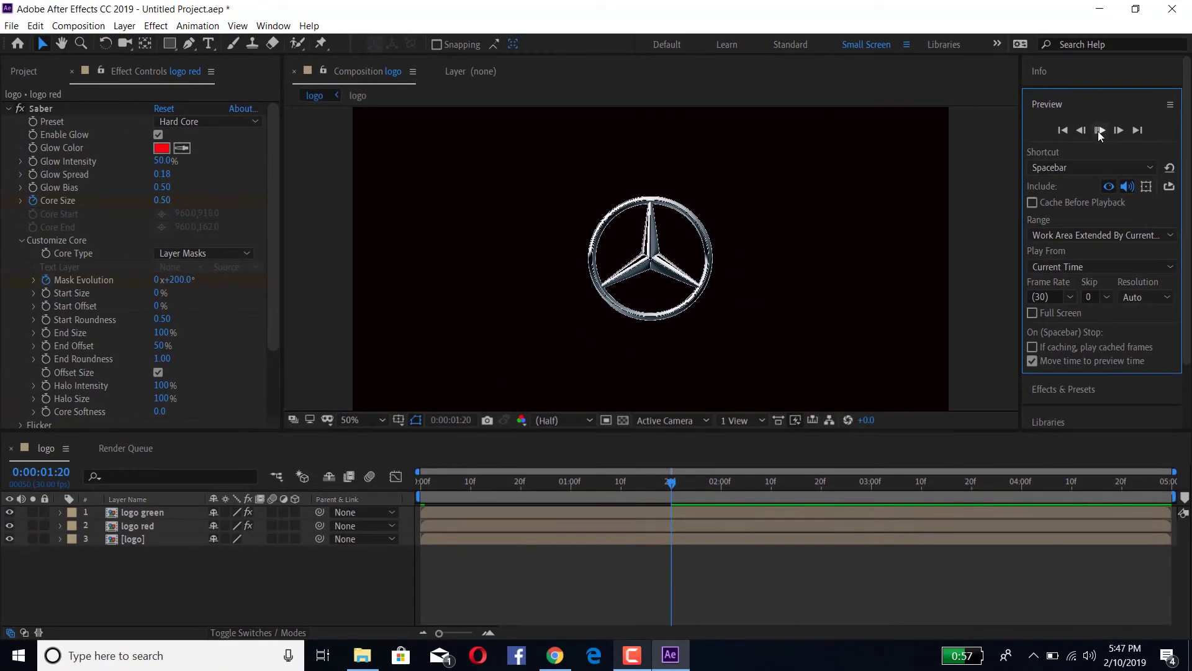
pyautogui.click(1084, 151)
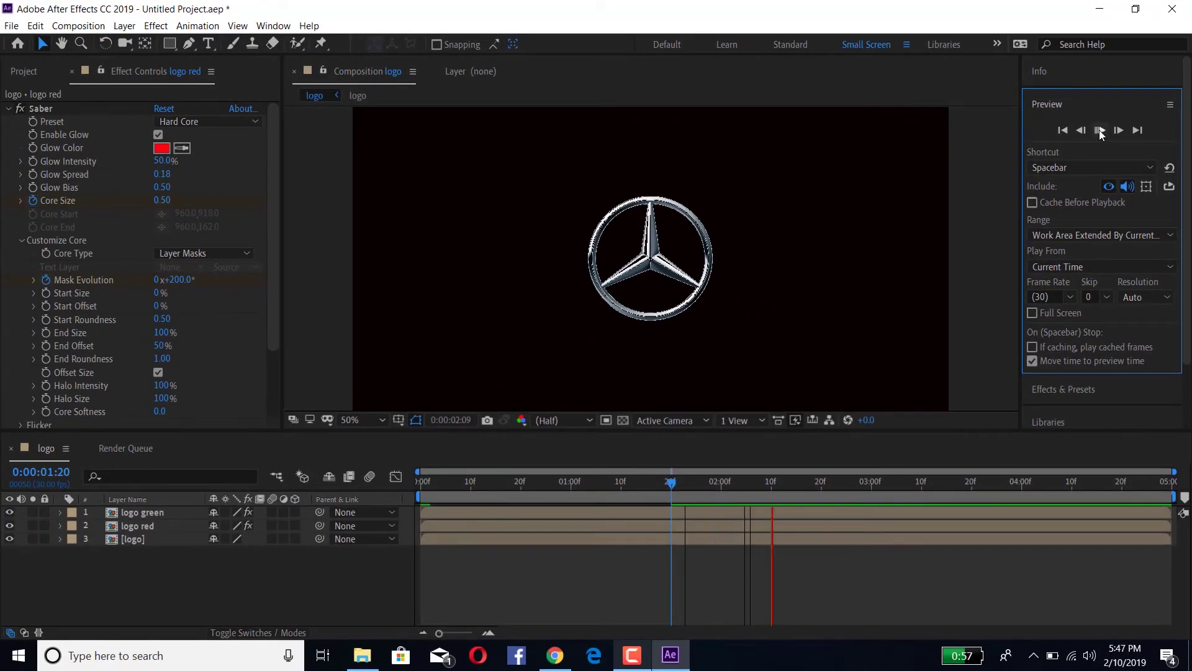
pyautogui.click(1100, 129)
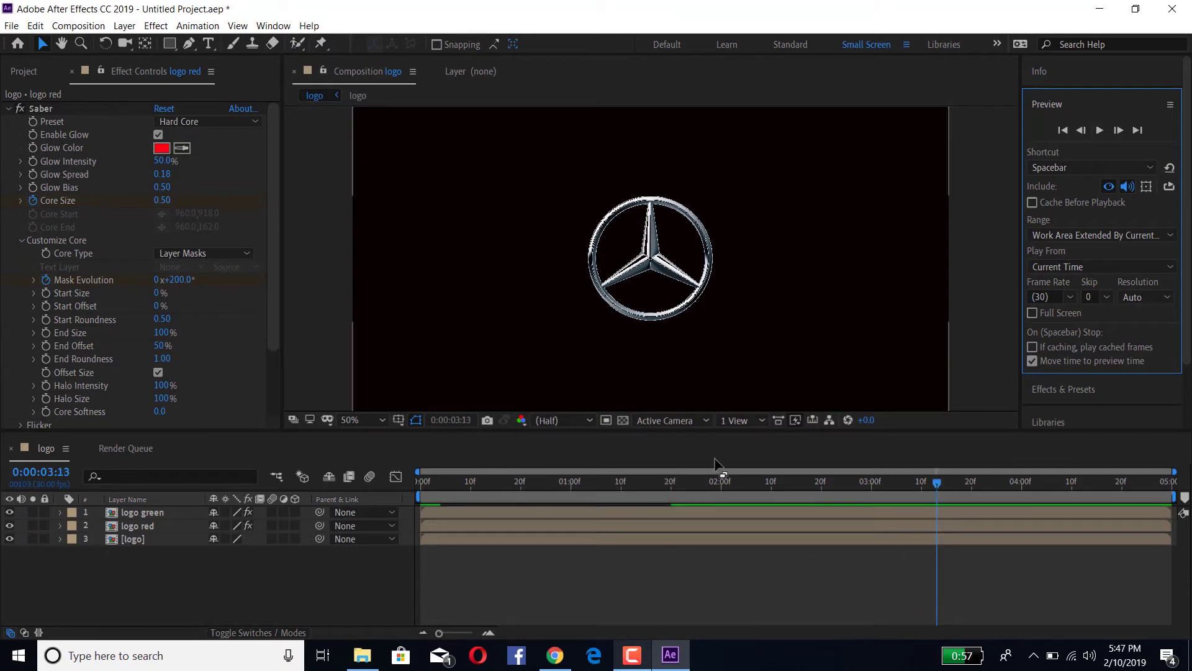
pyautogui.moveTo(938, 484); pyautogui.dragTo(390, 490)
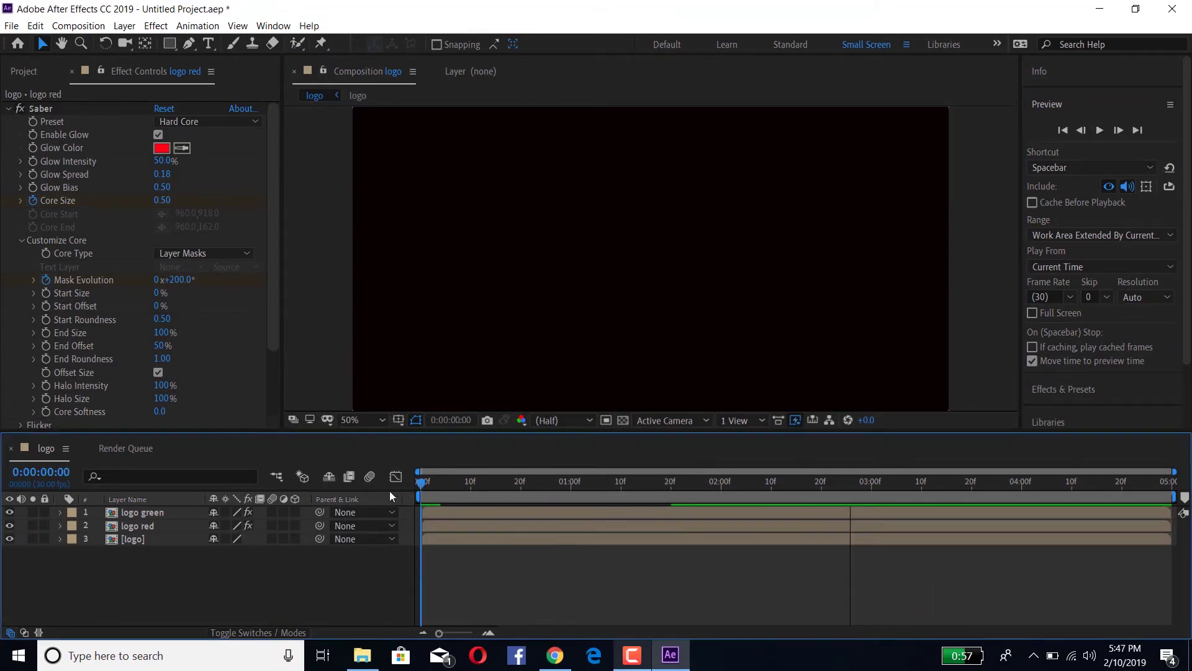
pyautogui.click(1104, 129)
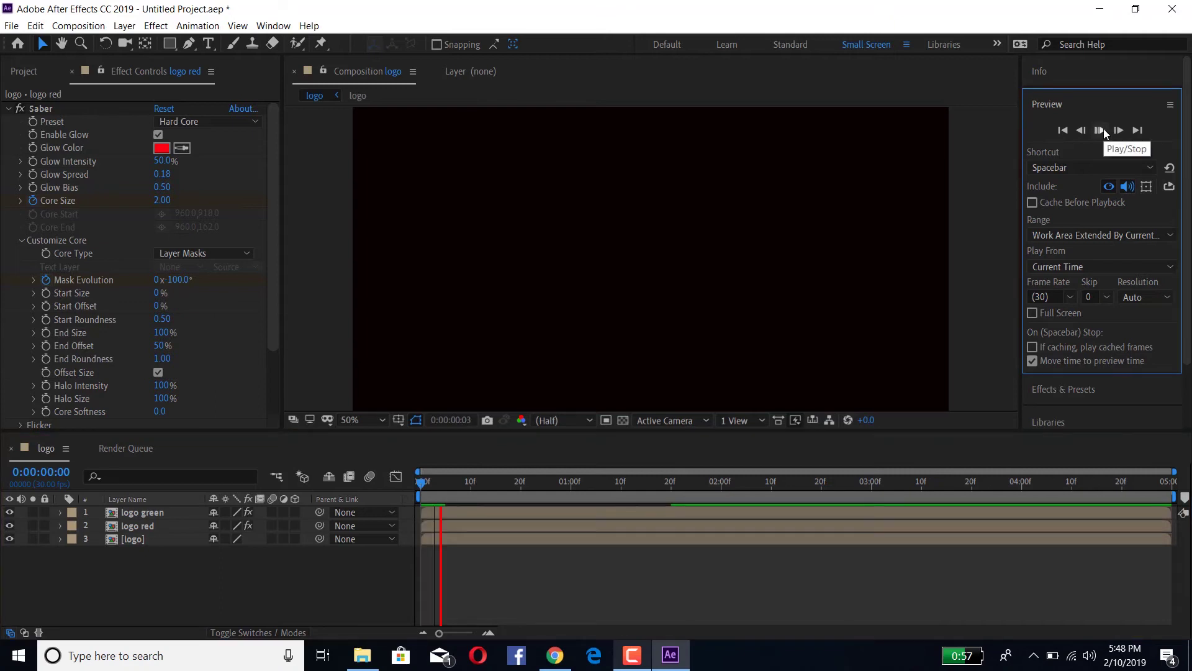